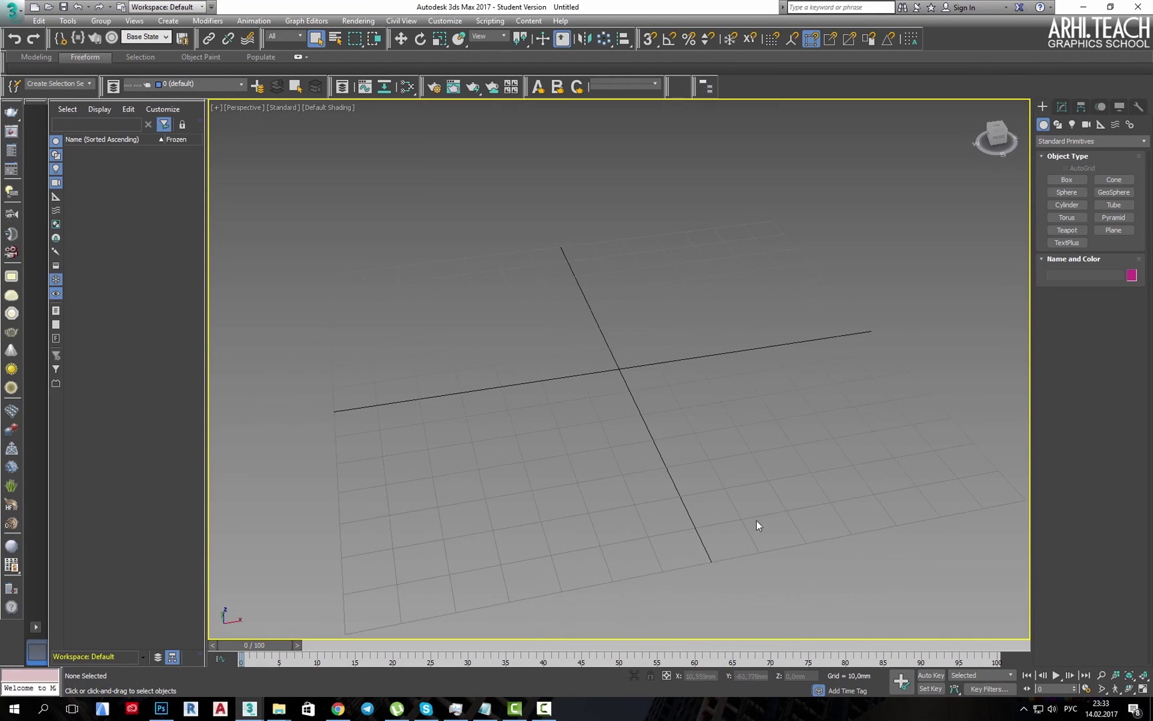
Create a thin upright box about 256 mm long, 1.2 mm wide and 23 mm high beside the grid
alt+middle_drag(771, 520, 972, 325)
click(1065, 179)
drag(421, 187, 339, 661)
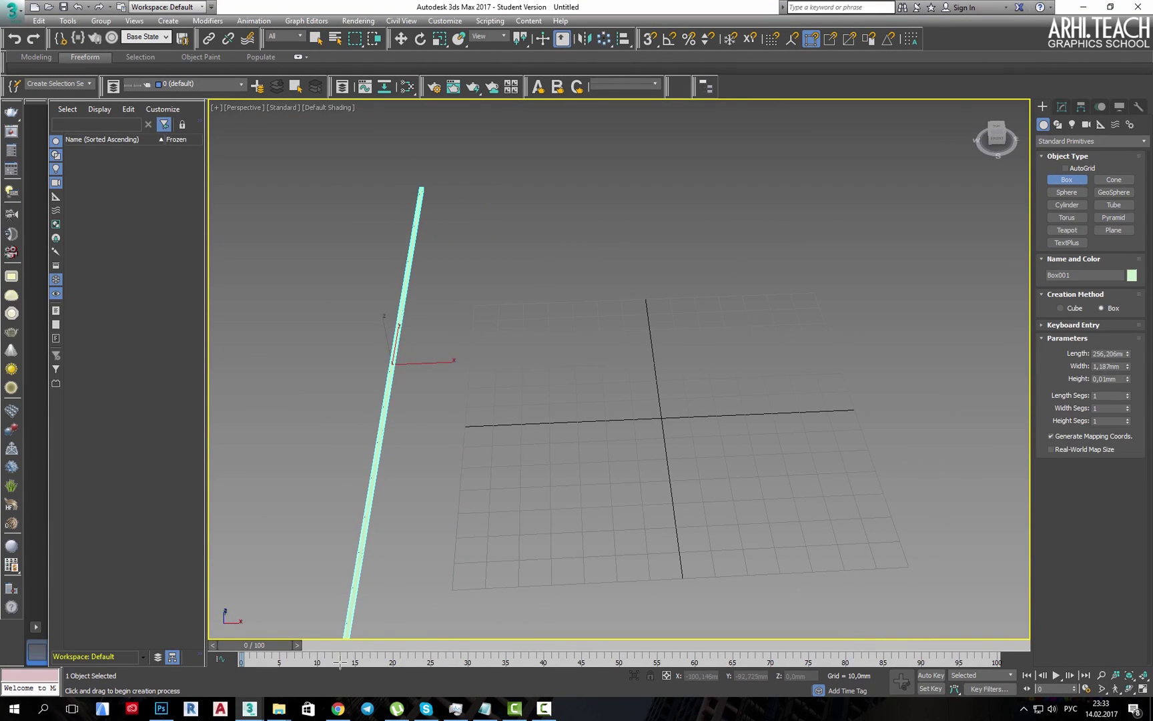
click(358, 623)
scroll(706, 508, down, 3)
alt+middle_drag(553, 577, 567, 322)
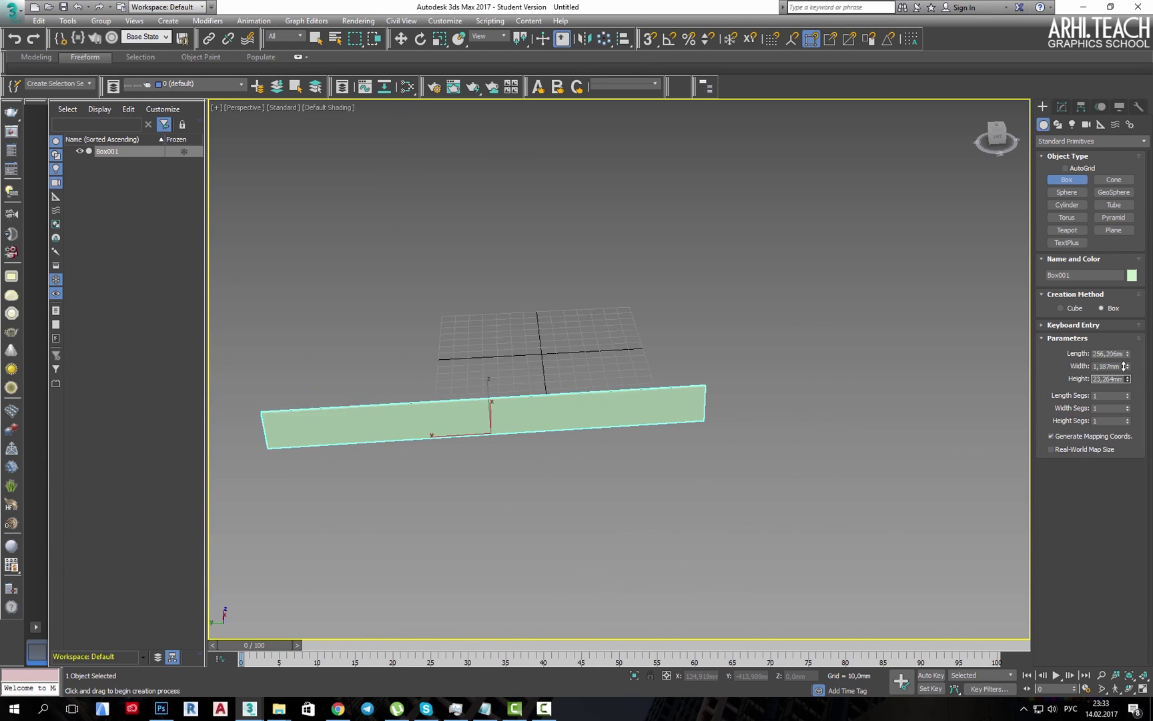
Increase the box's length to form a longer slat and leave box creation
drag(1127, 353, 1118, 309)
alt+middle_drag(894, 341, 570, 407)
right_click(781, 346)
middle_drag(571, 407, 724, 120)
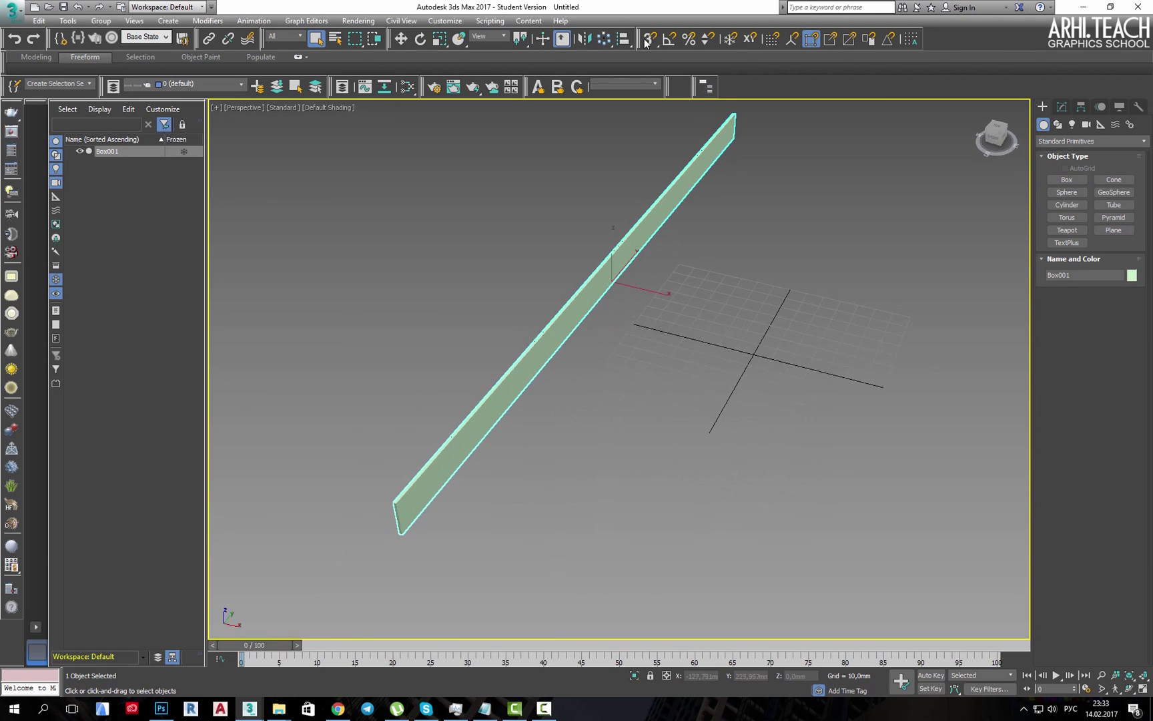
Array the slat as 72 instances spaced 3 mm apart along X
click(604, 39)
drag(561, 246, 325, 68)
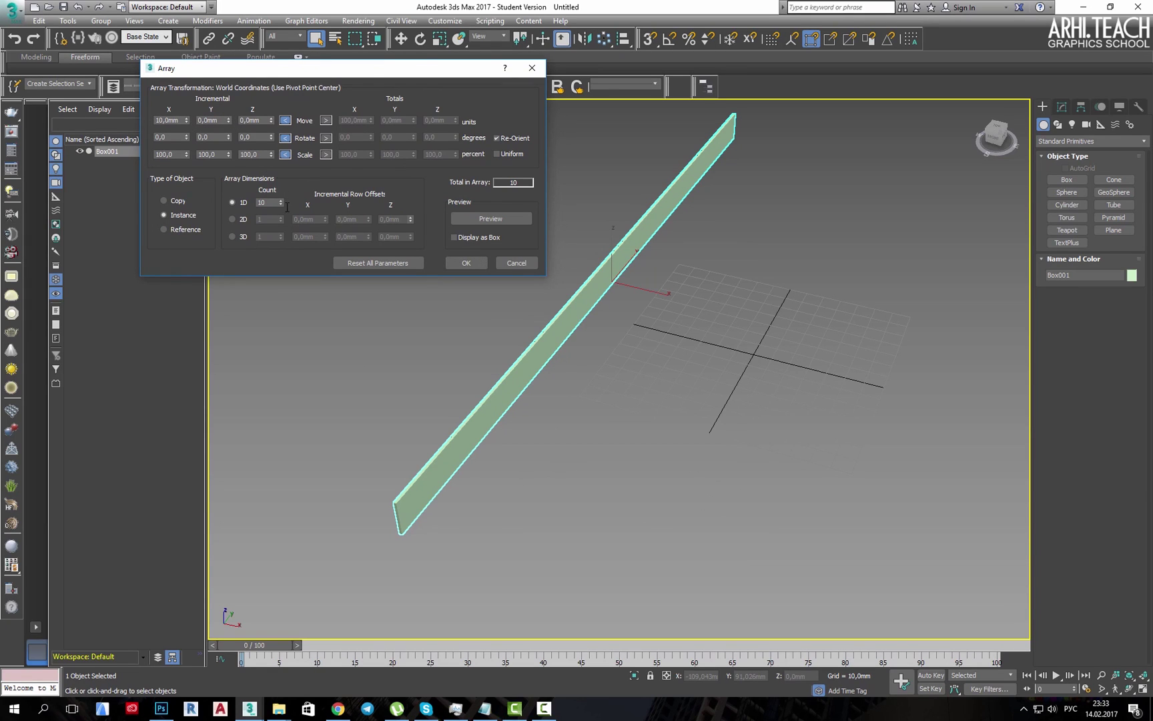
click(481, 217)
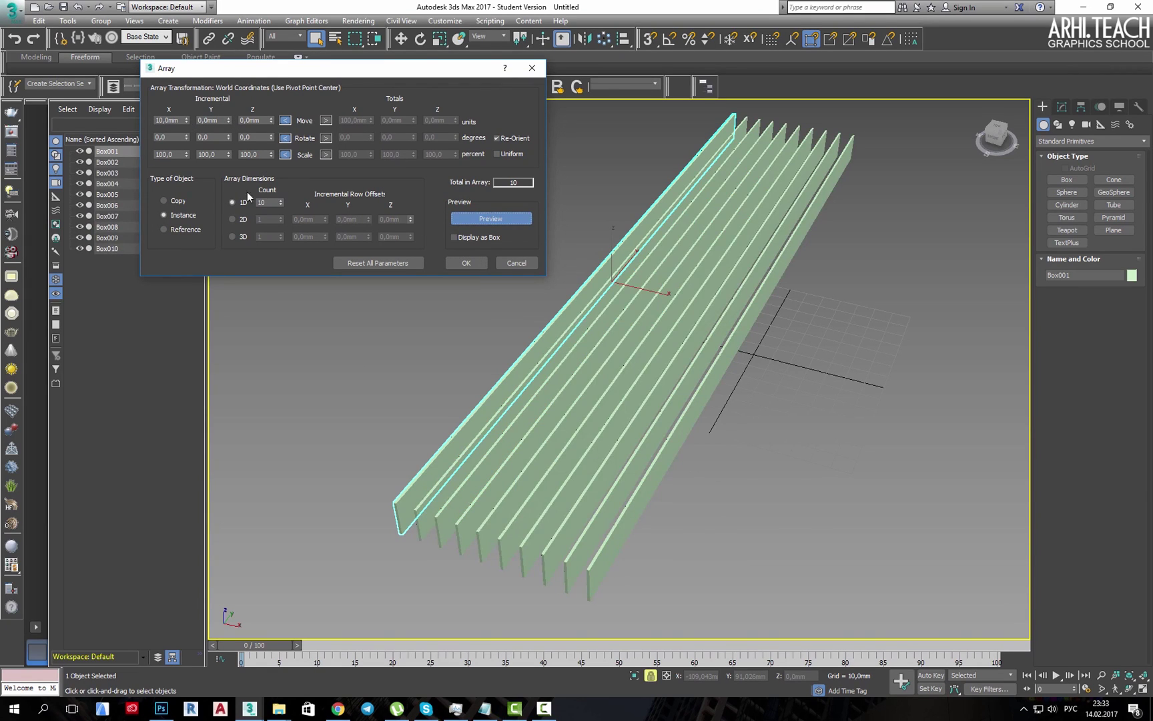
drag(187, 122, 190, 124)
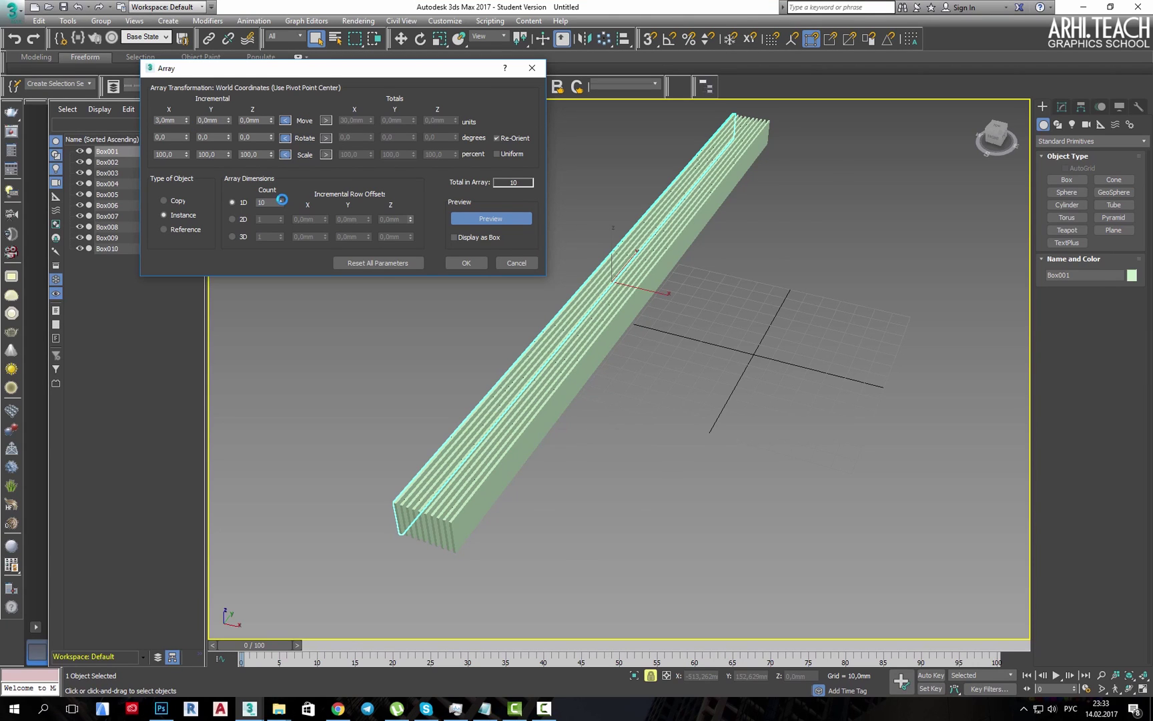
drag(280, 202, 273, 157)
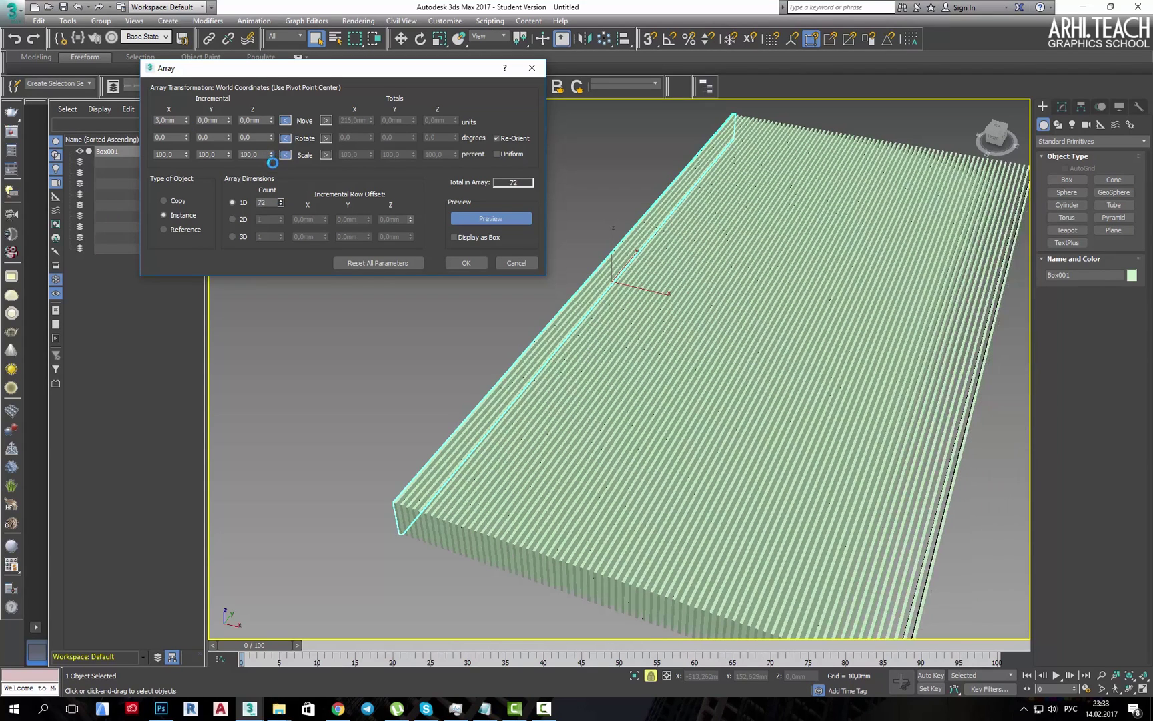
click(466, 263)
scroll(811, 291, down, 3)
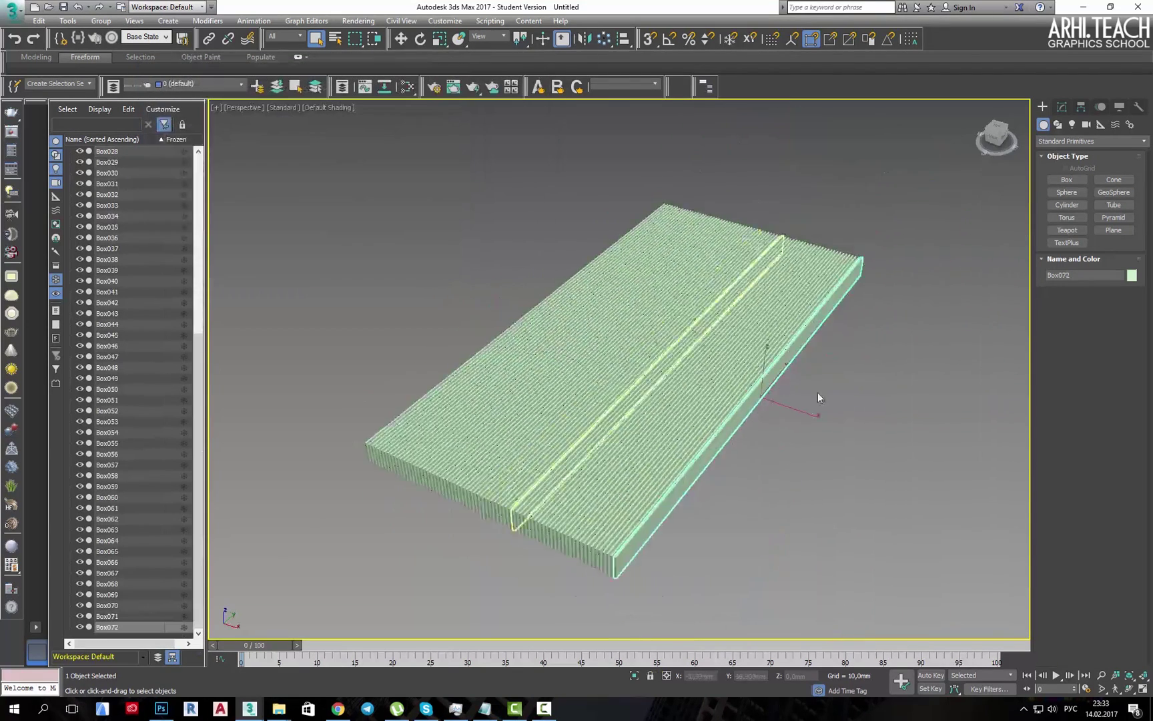
Convert the last slat of the array to an Editable Poly
right_click(843, 343)
mouse_move(934, 495)
click(1013, 505)
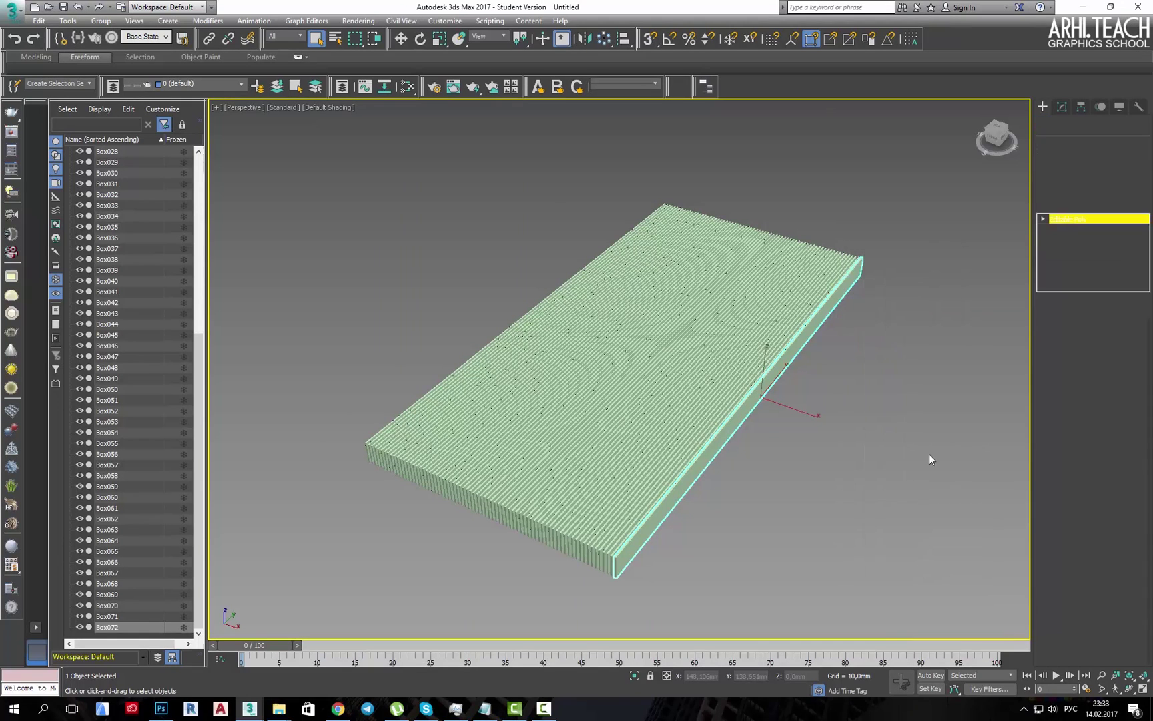
Attach all the other slats to the Editable Poly slat as one object
right_click(785, 261)
click(717, 159)
click(134, 107)
key(ctrl+a)
click(197, 335)
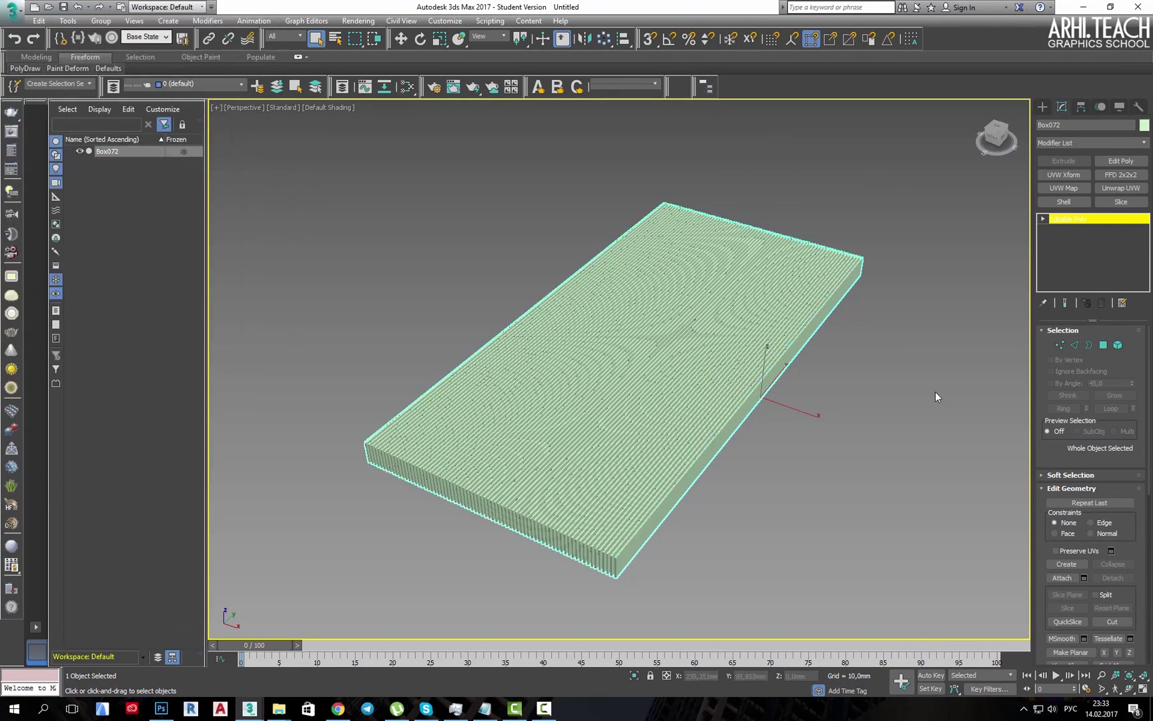
Apply an FFD 2x2x2 modifier to the slat block and lower the corner control points at both ends of one long side
click(1121, 175)
alt+middle_drag(849, 406, 760, 469)
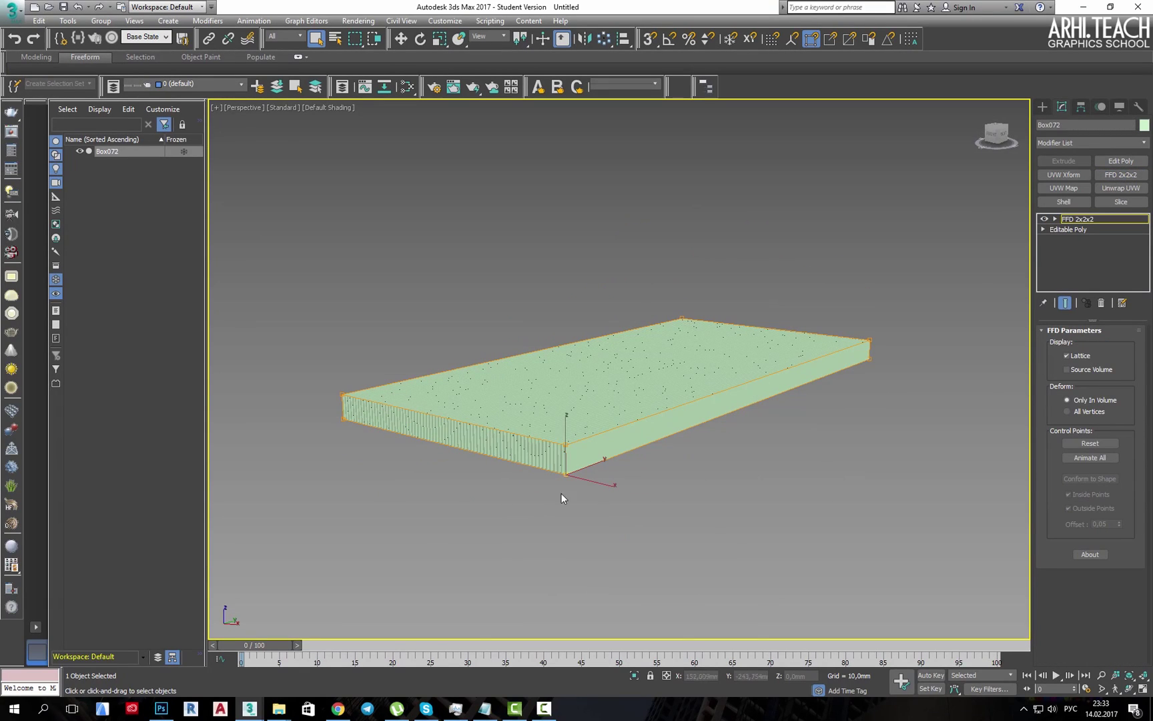
key(w)
drag(568, 439, 569, 482)
alt+middle_drag(785, 421, 849, 359)
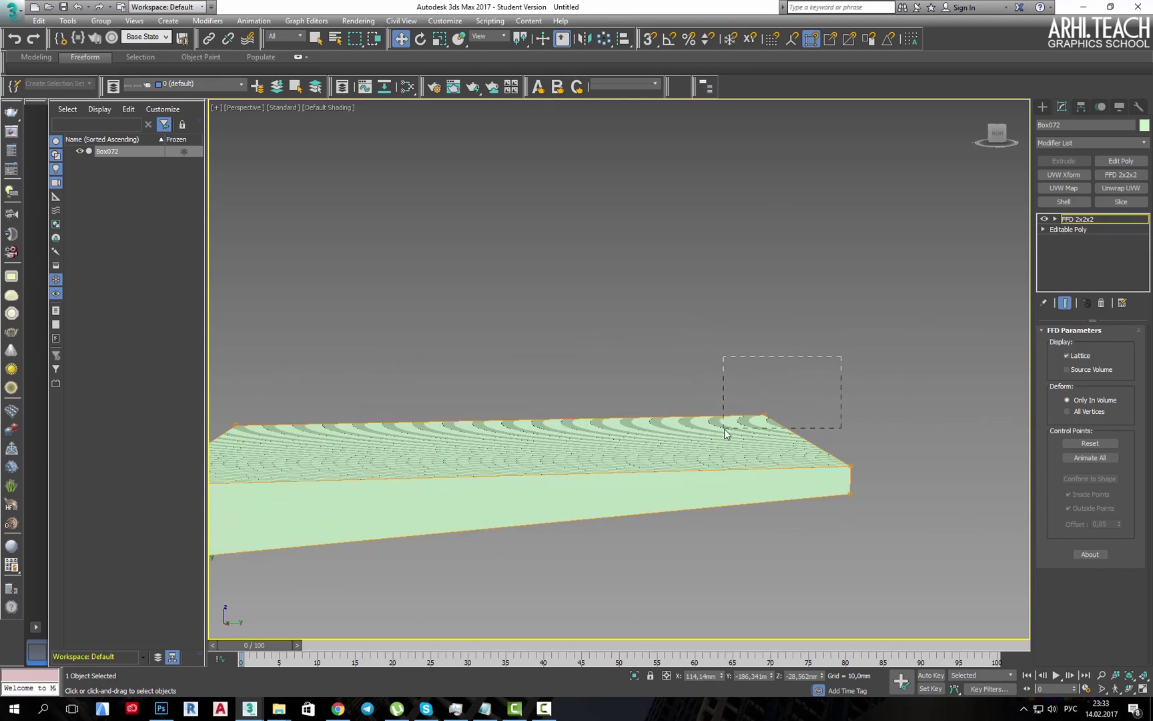
alt+middle_drag(814, 405, 735, 458)
mouse_move(736, 457)
mouse_down()
mouse_move(664, 449)
mouse_move(722, 444)
mouse_move(723, 470)
mouse_up()
alt+middle_drag(558, 388, 598, 419)
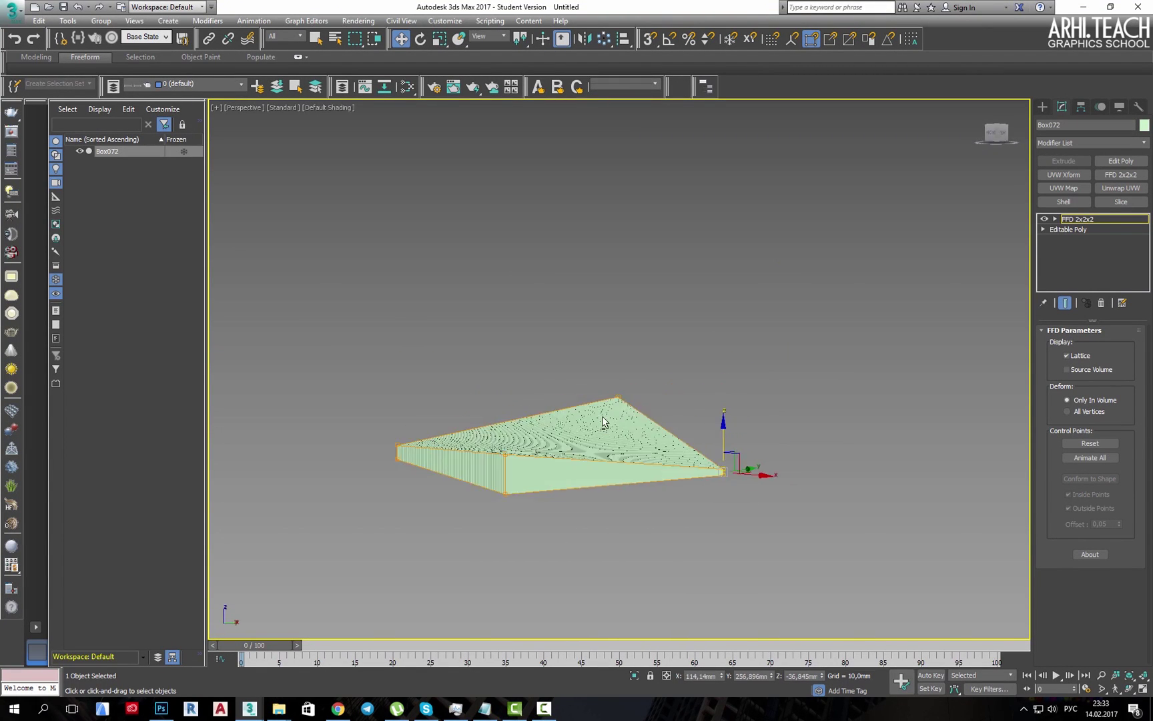
Raise both corner control point pairs at one short end of the slat block
drag(432, 499, 434, 500)
mouse_move(397, 417)
mouse_down()
mouse_move(405, 376)
mouse_move(400, 405)
mouse_up()
drag(517, 489, 482, 526)
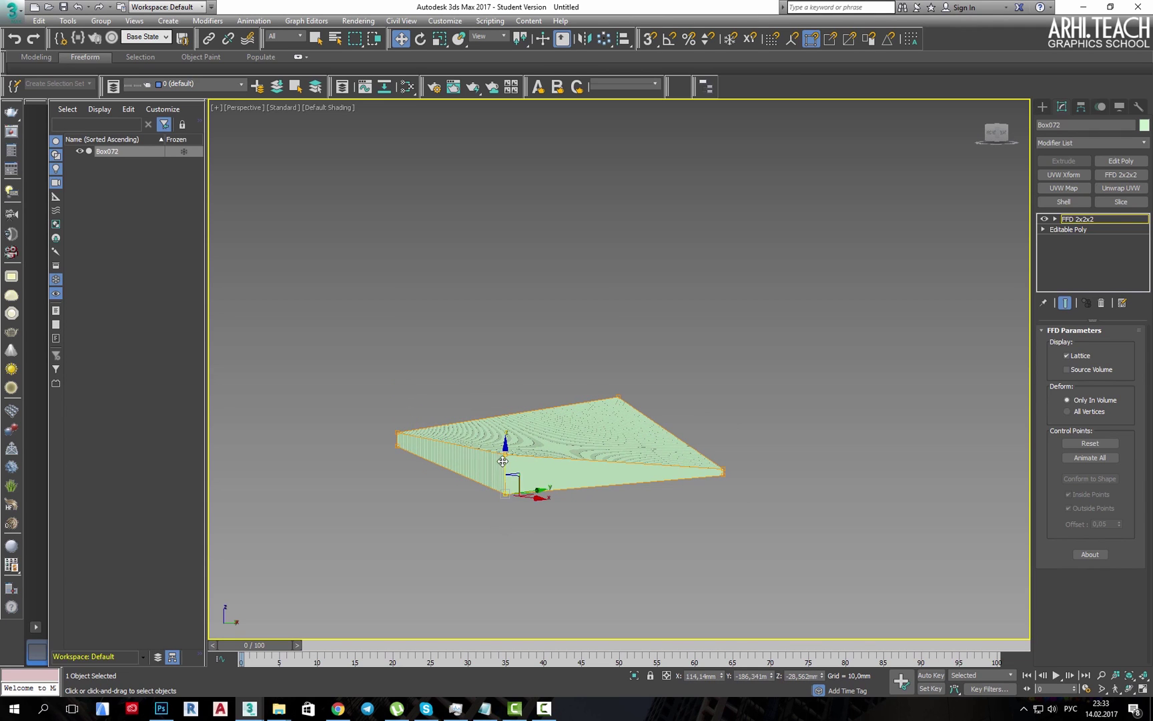
drag(504, 458, 505, 450)
alt+middle_drag(534, 453, 768, 492)
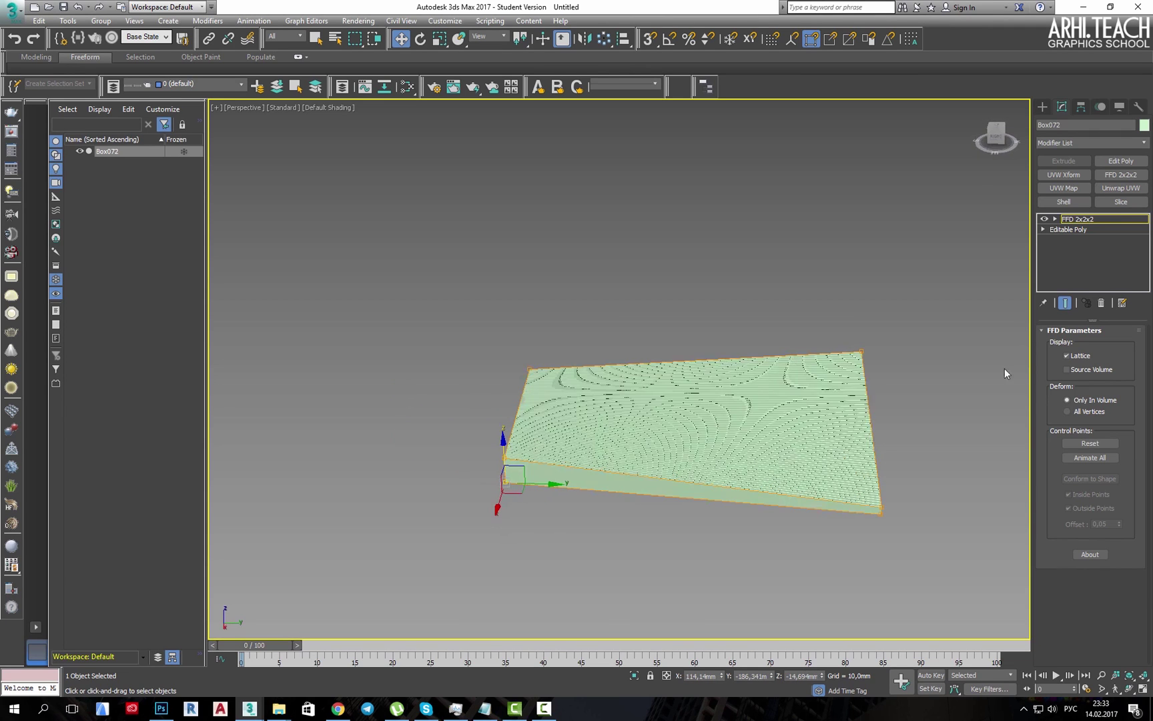
Add an Edit Poly modifier on top of the stack and enter its vertex level
click(1096, 219)
middle_drag(781, 419, 718, 419)
click(1120, 161)
click(1059, 426)
alt+middle_drag(648, 430, 748, 464)
mouse_move(678, 380)
alt+middle_down()
mouse_move(664, 361)
mouse_move(667, 373)
alt+middle_up()
Select all lengthwise edges of the slats in the base Editable Poly with edged faces displayed
click(1060, 238)
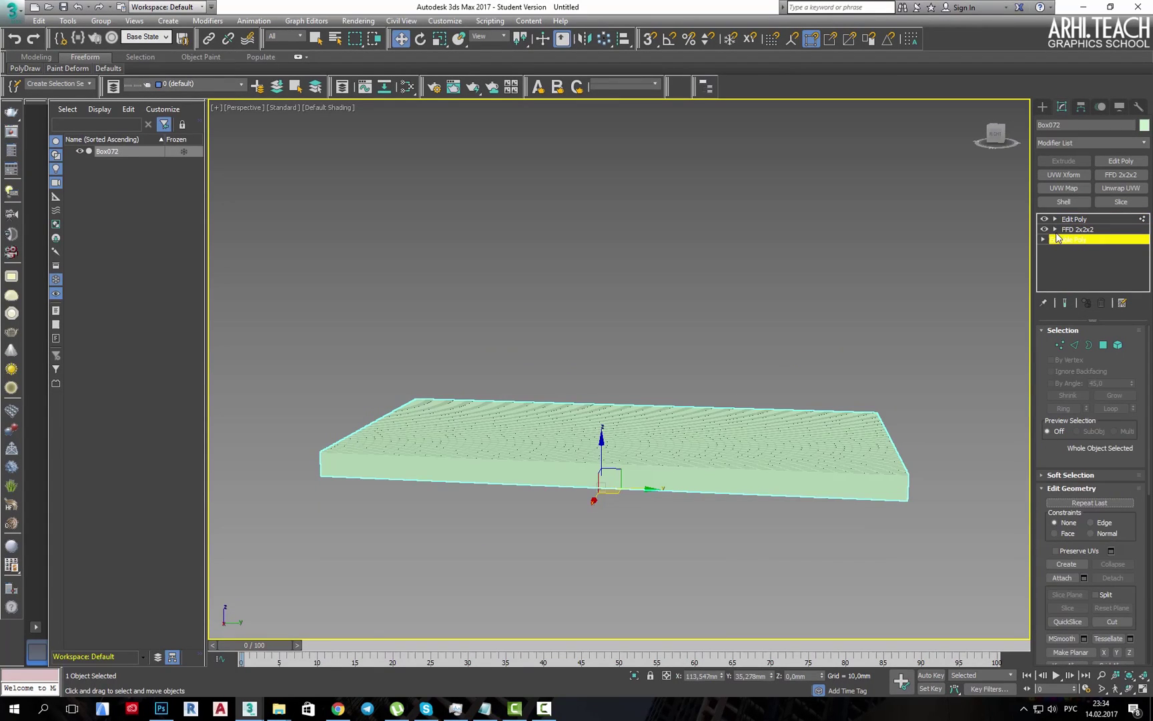
click(1074, 344)
key(F4)
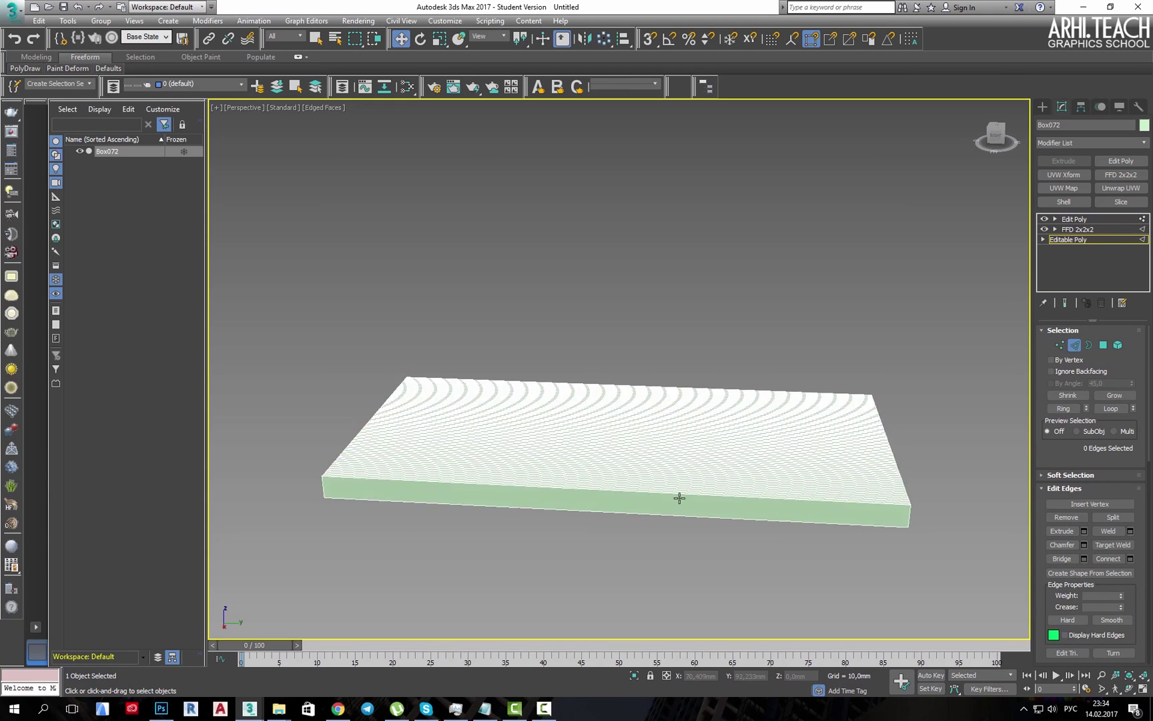
drag(608, 278, 677, 630)
Connect the selected slat edges with 80 segments
right_click(653, 418)
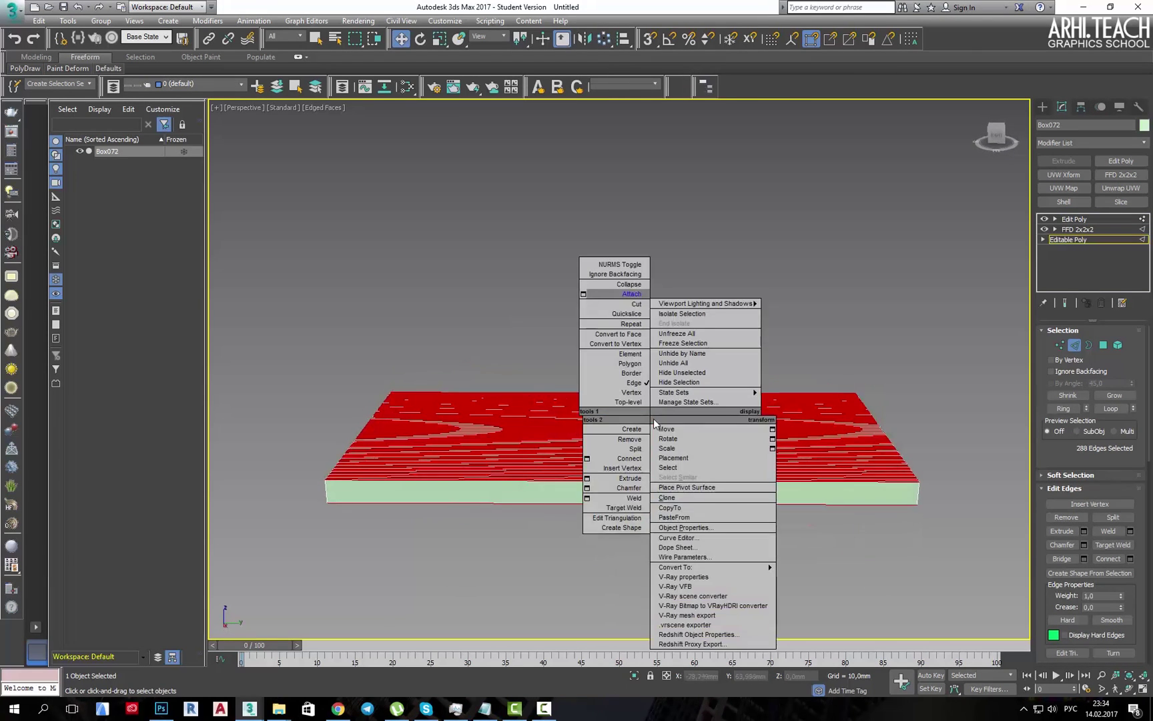
click(587, 460)
scroll(718, 504, up, 5)
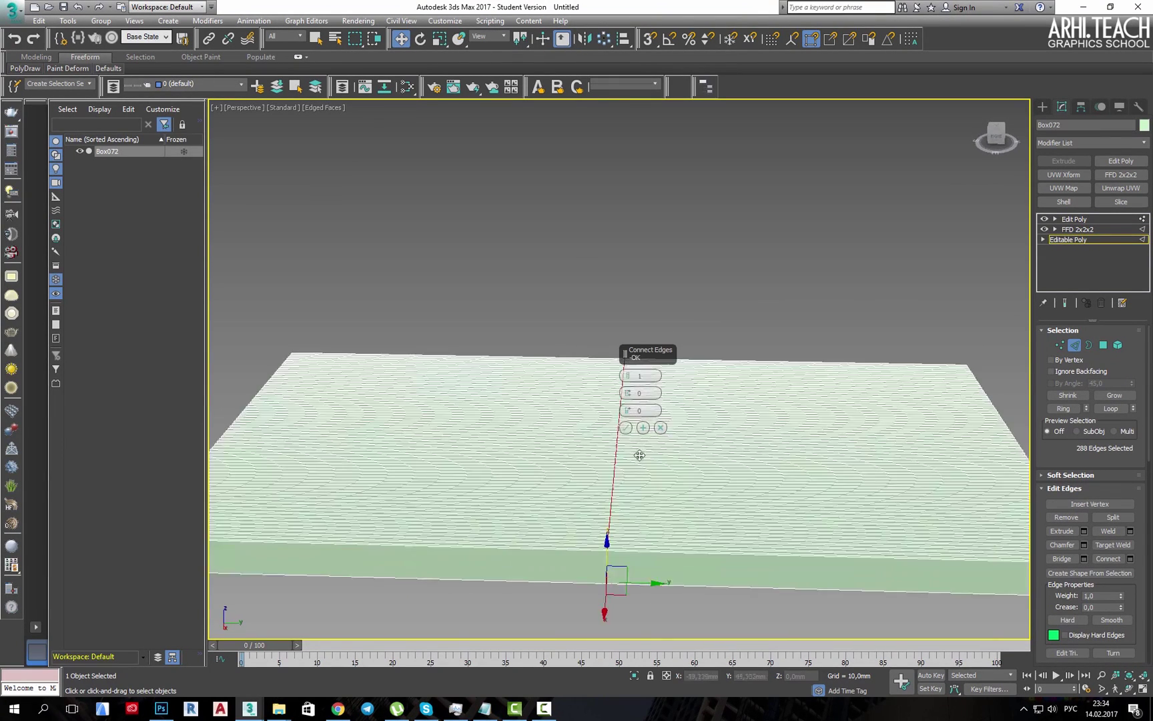
drag(628, 370, 631, 327)
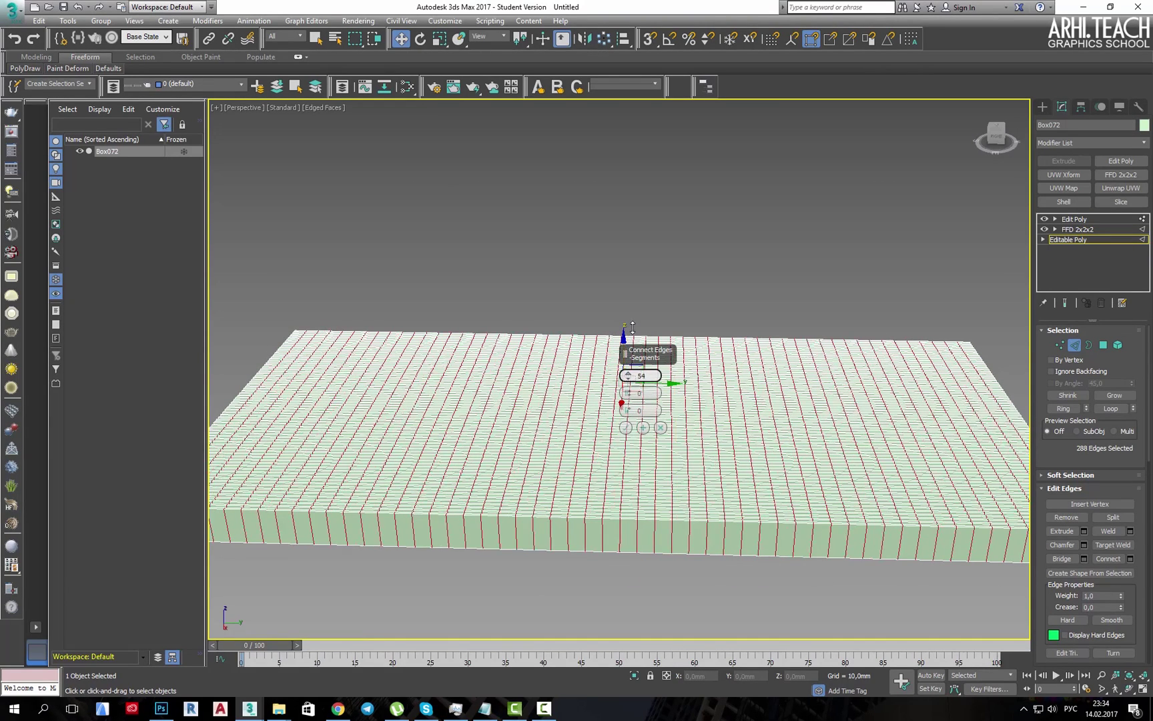
drag(624, 415, 624, 430)
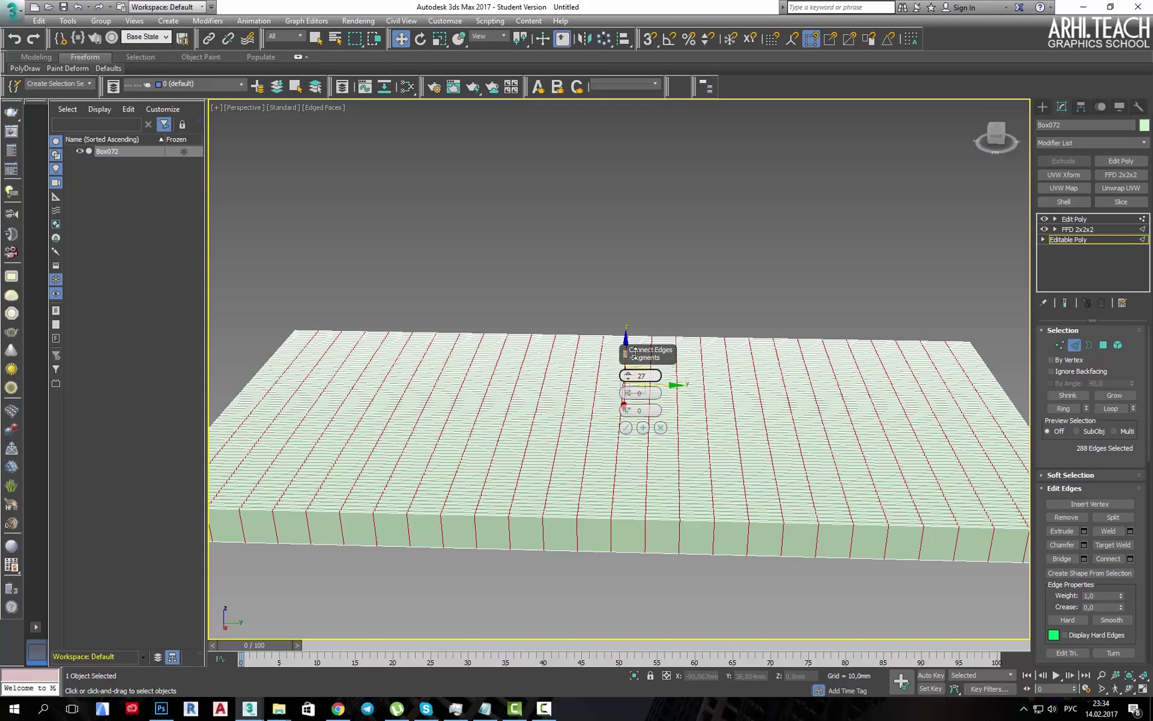
drag(635, 346, 626, 440)
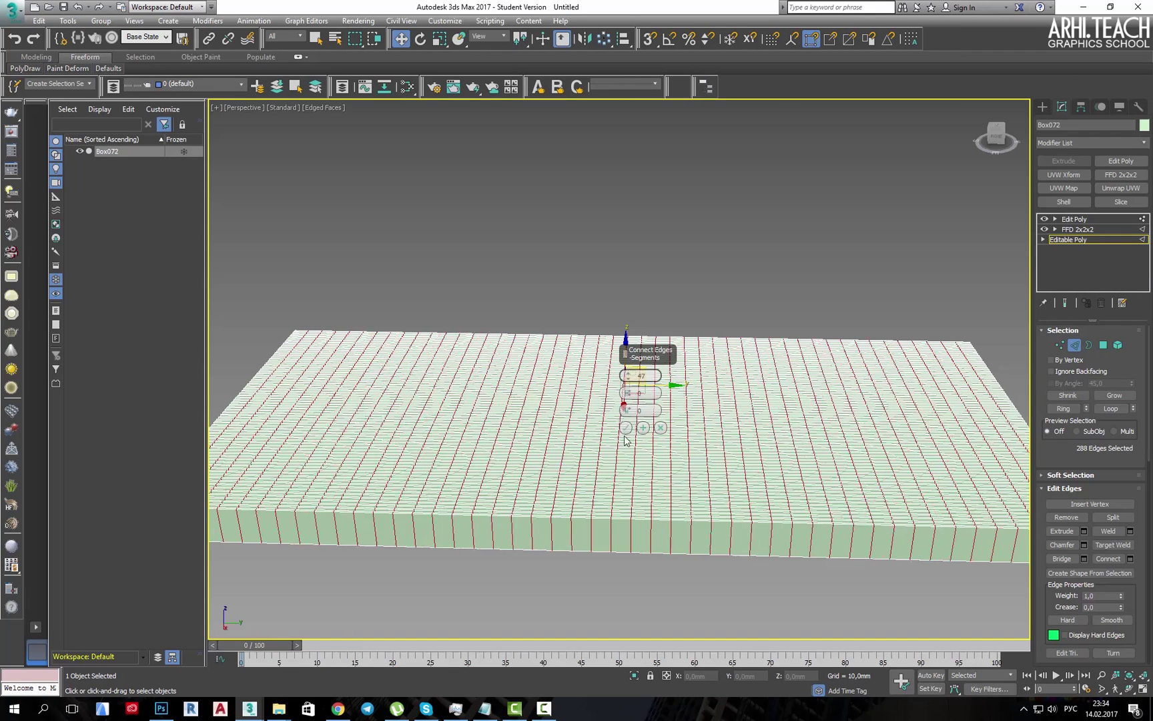
click(628, 373)
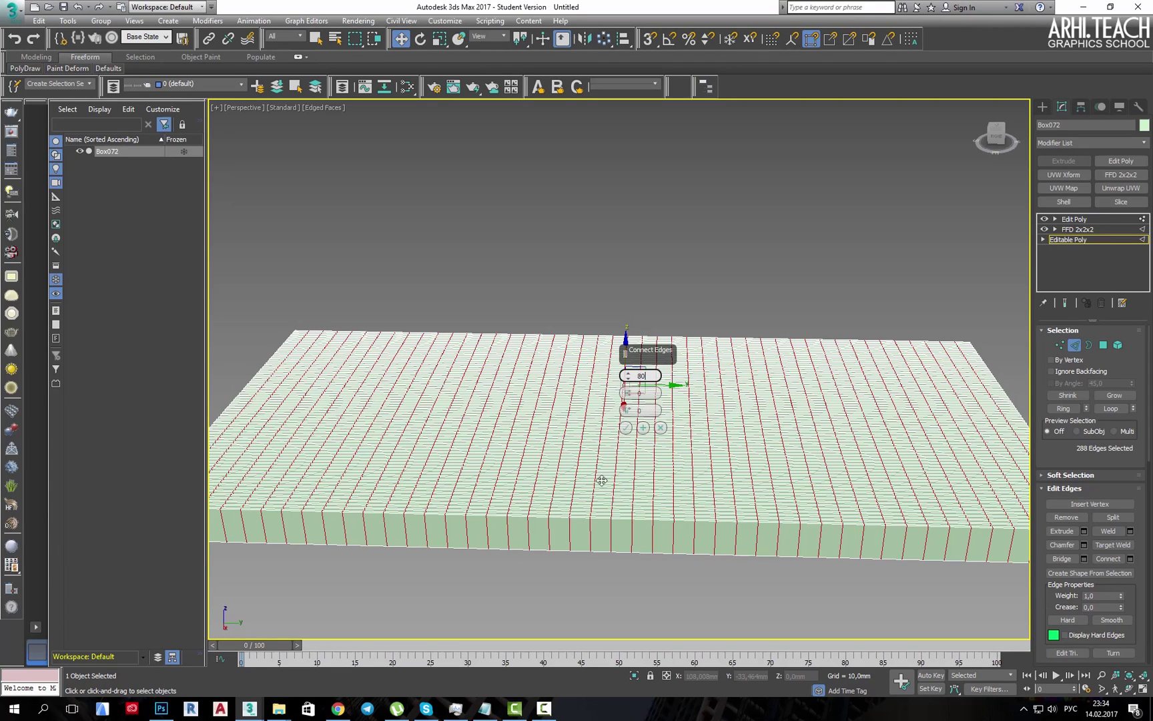
key(Return)
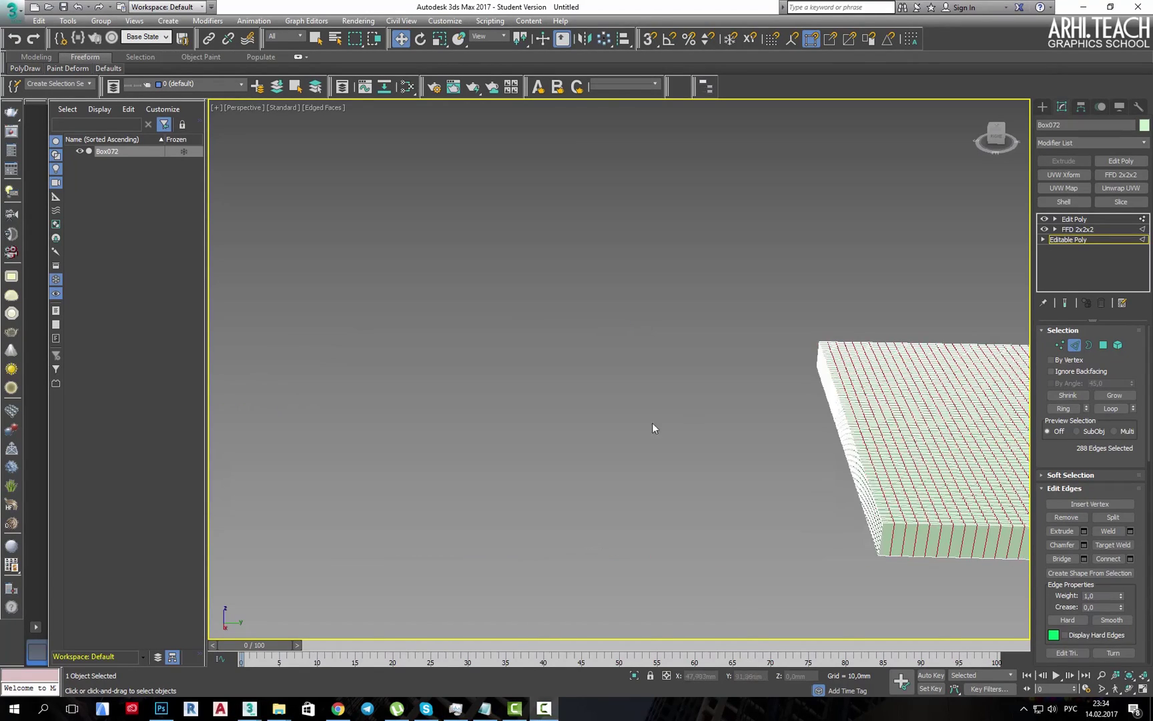
middle_drag(493, 428, 118, 389)
alt+middle_drag(655, 450, 577, 433)
middle_drag(978, 283, 567, 230)
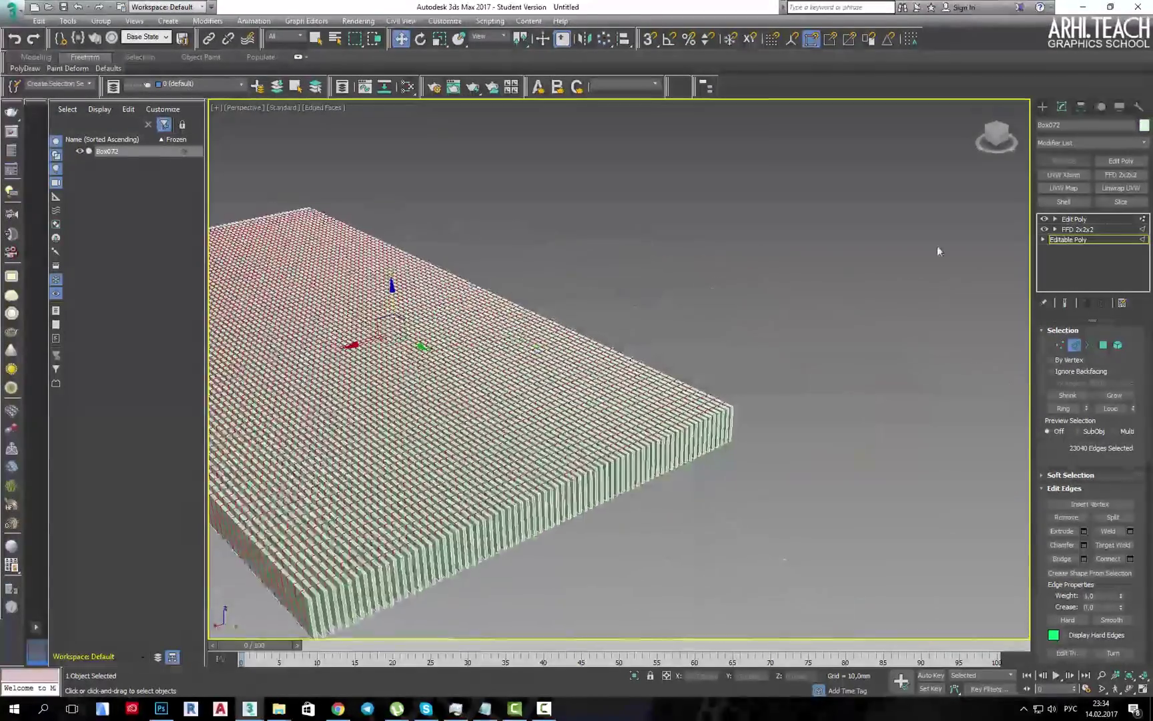
middle_drag(677, 293, 884, 309)
Leave the Edit Poly vertex level and delete the FFD 2x2x2 modifier from the stack
click(1076, 220)
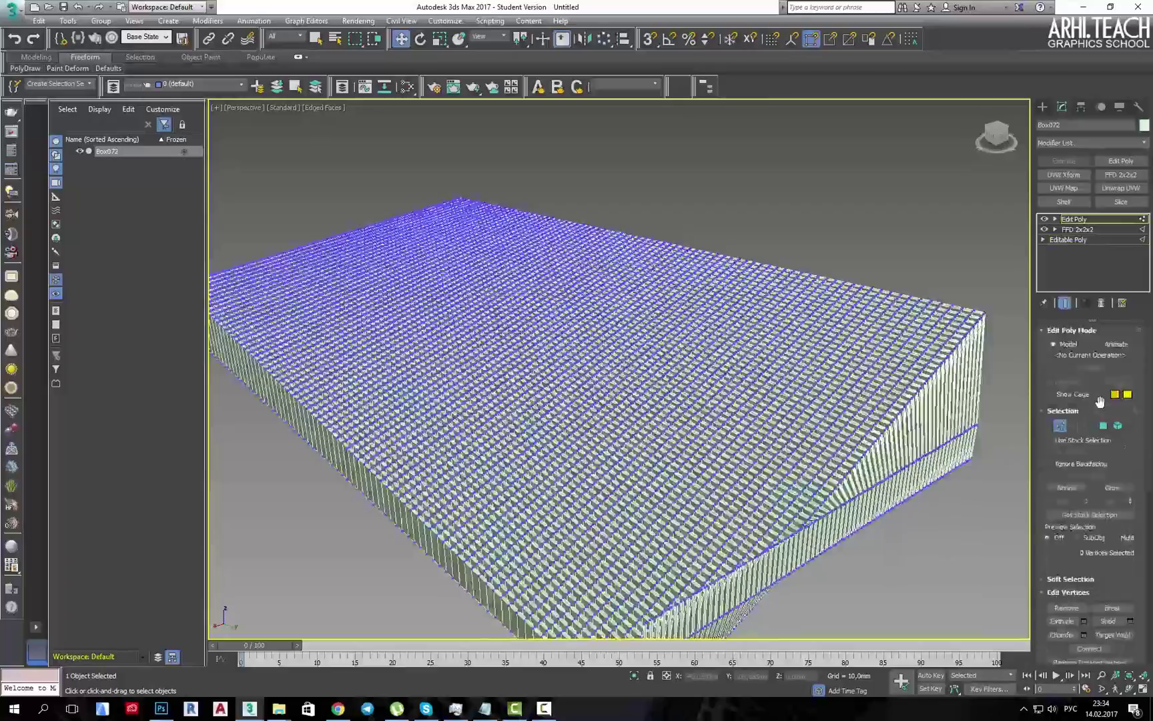
click(1059, 425)
mouse_move(934, 359)
alt+middle_down()
mouse_move(928, 287)
mouse_move(942, 380)
alt+middle_up()
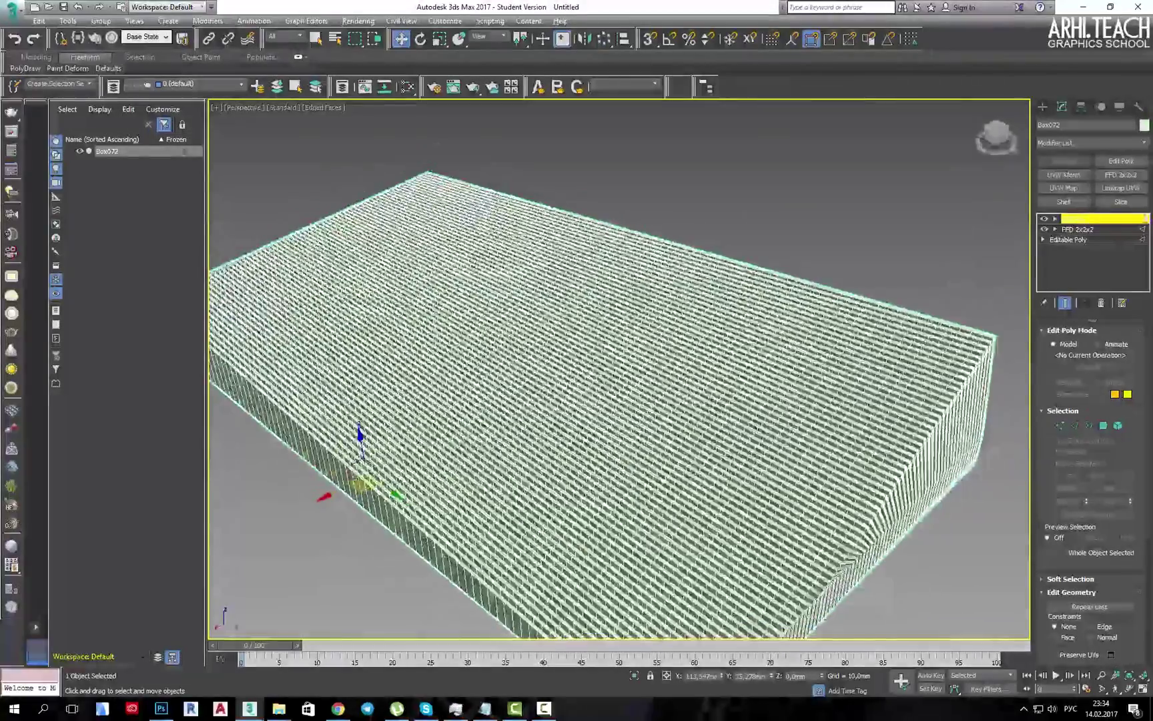
click(1076, 229)
click(1101, 302)
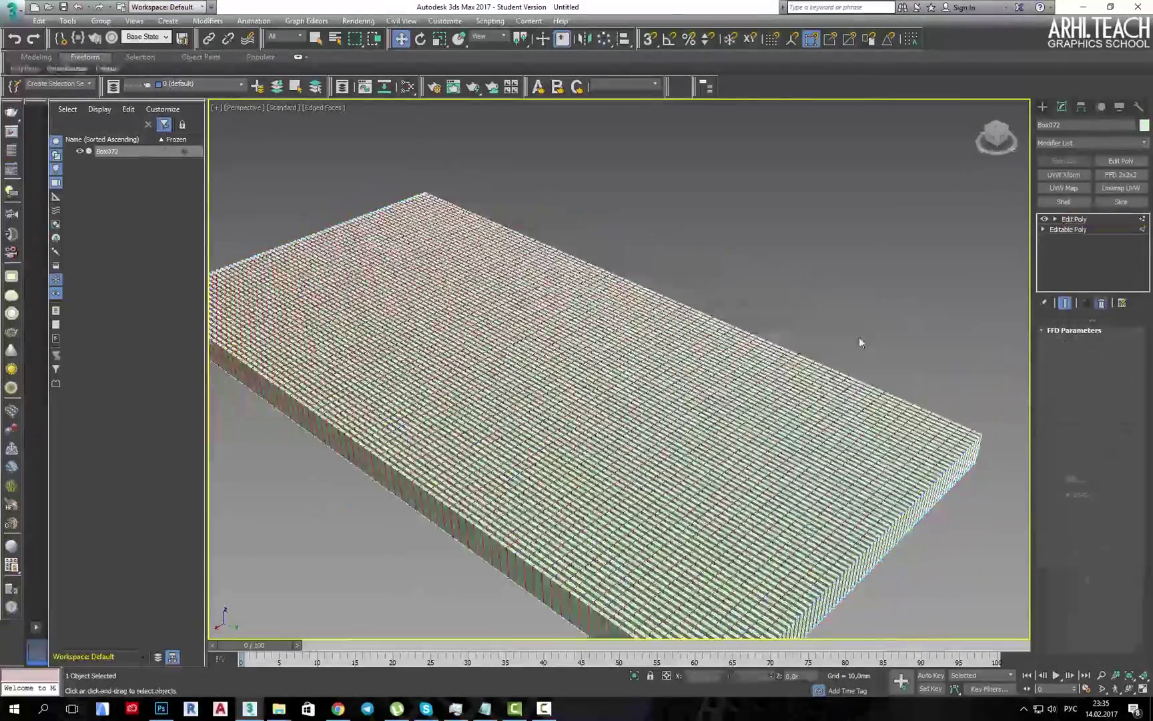
middle_drag(860, 336, 902, 317)
click(1124, 176)
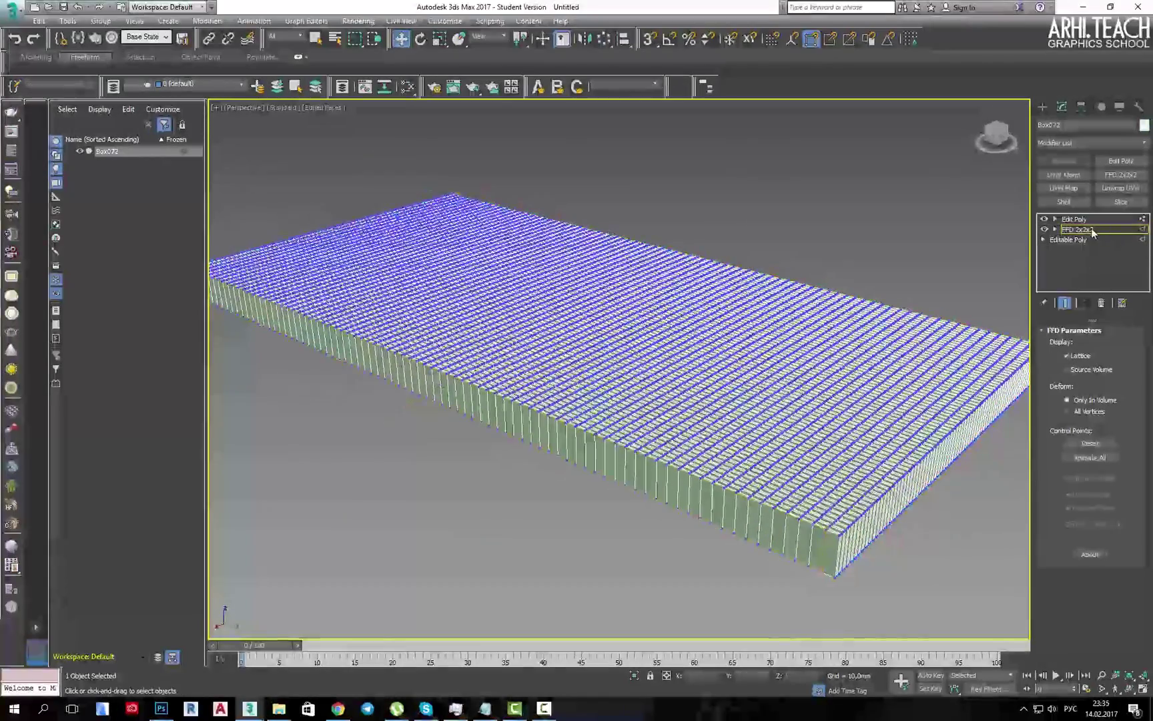
drag(1095, 223, 1089, 232)
alt+middle_drag(934, 347, 924, 346)
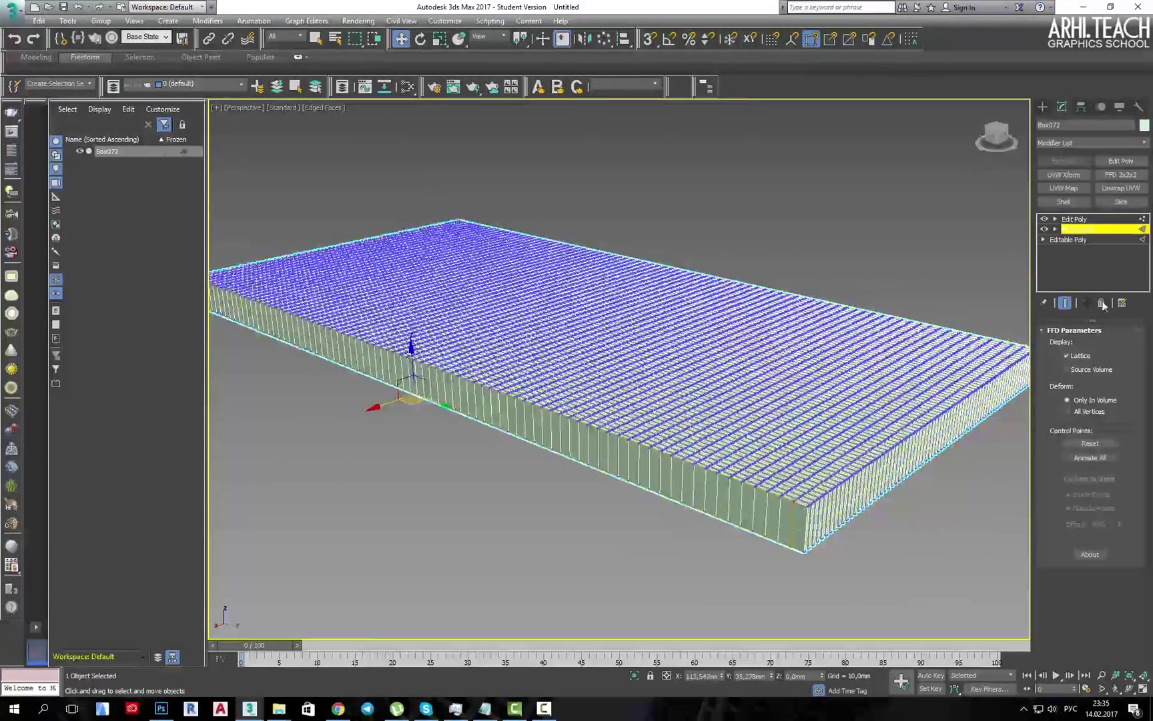
click(1102, 303)
Leave the edge level of the base Editable Poly and add an FFD 2x2x2 modifier directly above it
click(1084, 229)
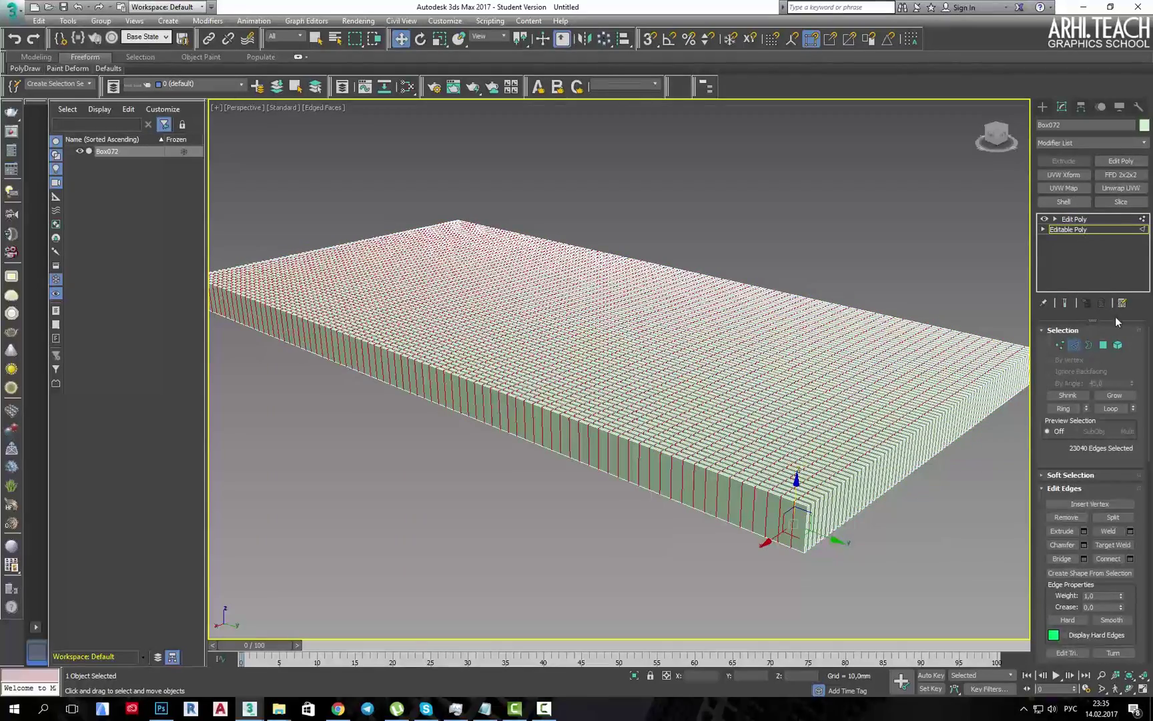
click(1123, 175)
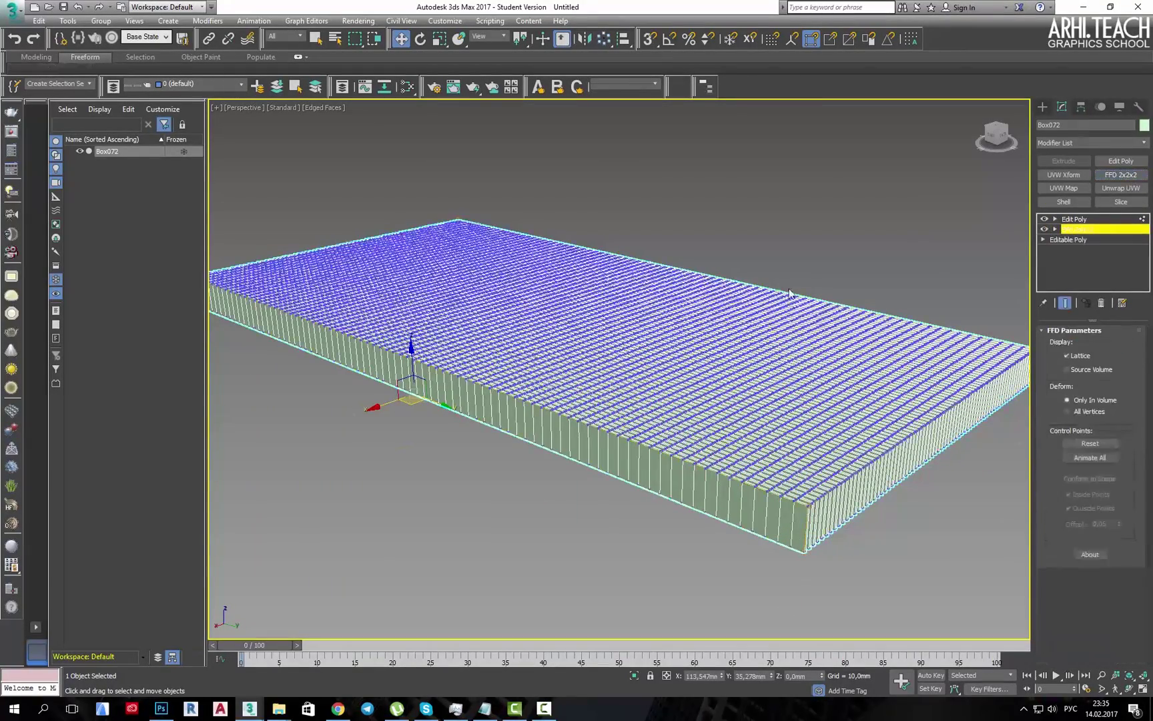
scroll(839, 360, down, 5)
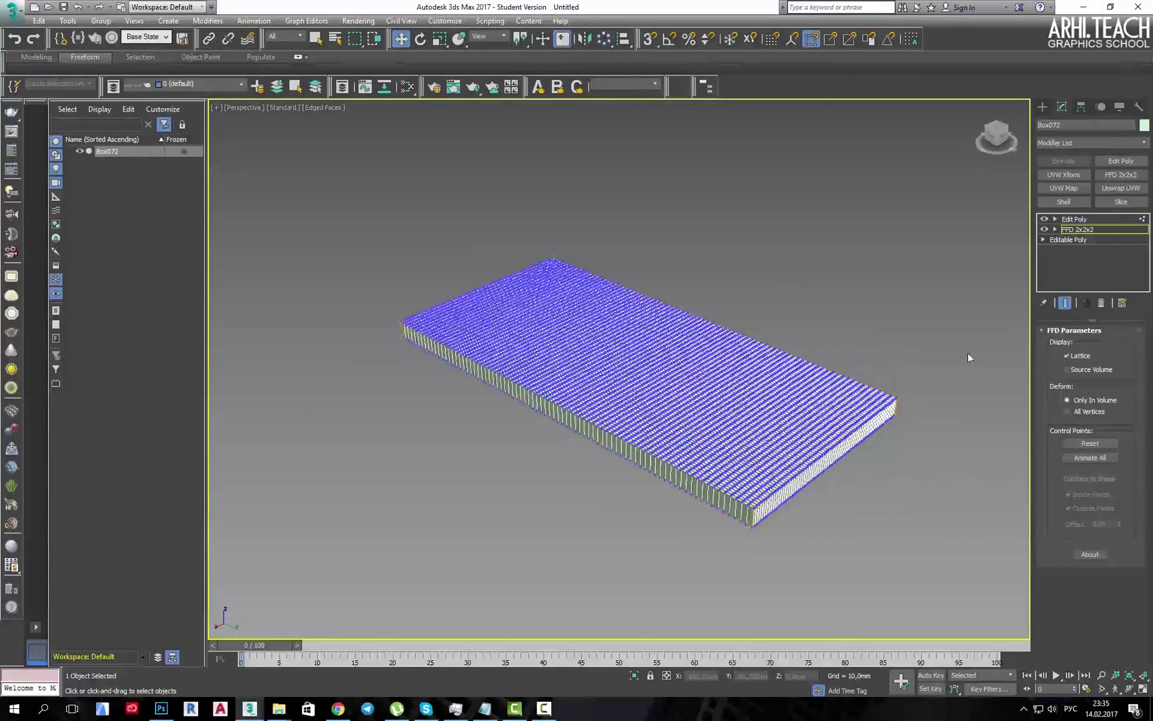
Raise the FFD control points at two diagonally opposite corners of the slat block
drag(968, 345, 877, 438)
alt+middle_drag(878, 438, 901, 379)
drag(892, 345, 895, 311)
drag(399, 432, 387, 447)
drag(395, 340, 413, 290)
Lower the FFD control points at the other two diagonally opposite corners to twist the block
drag(527, 416, 529, 417)
ctrl+drag(807, 414, 740, 490)
drag(628, 361, 632, 402)
alt+middle_drag(777, 407, 838, 399)
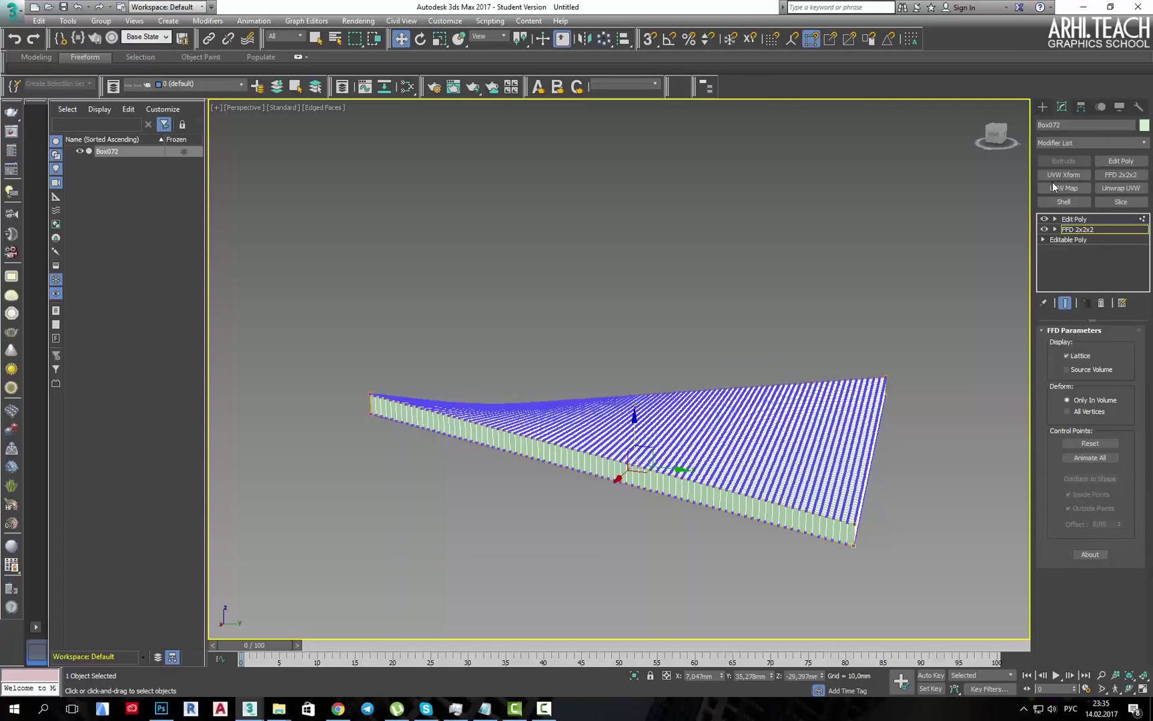
Move the FFD 2x2x2 modifier above the Edit Poly modifier in the stack
click(1087, 229)
mouse_move(1074, 232)
mouse_down()
mouse_move(1088, 233)
mouse_move(1088, 220)
mouse_up()
alt+middle_drag(846, 327, 855, 333)
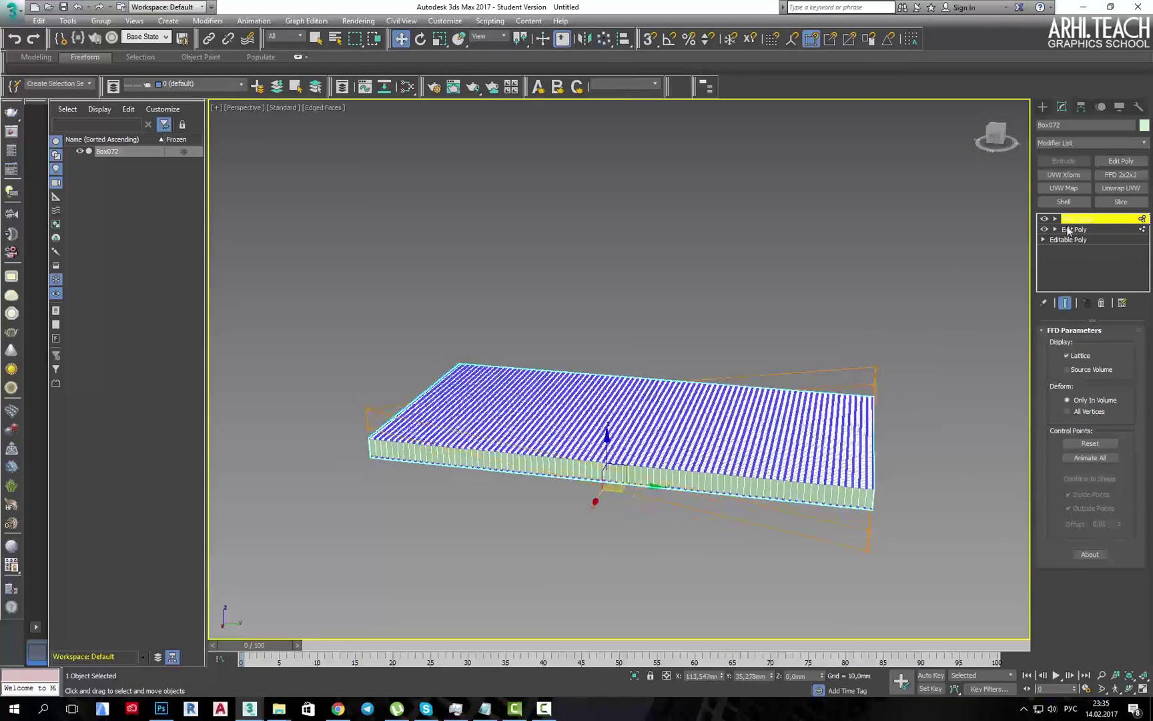
Remove the FFD 2x2x2 modifier from the slat block's stack and select a top vertex at the Edit Poly vertex level
click(1102, 303)
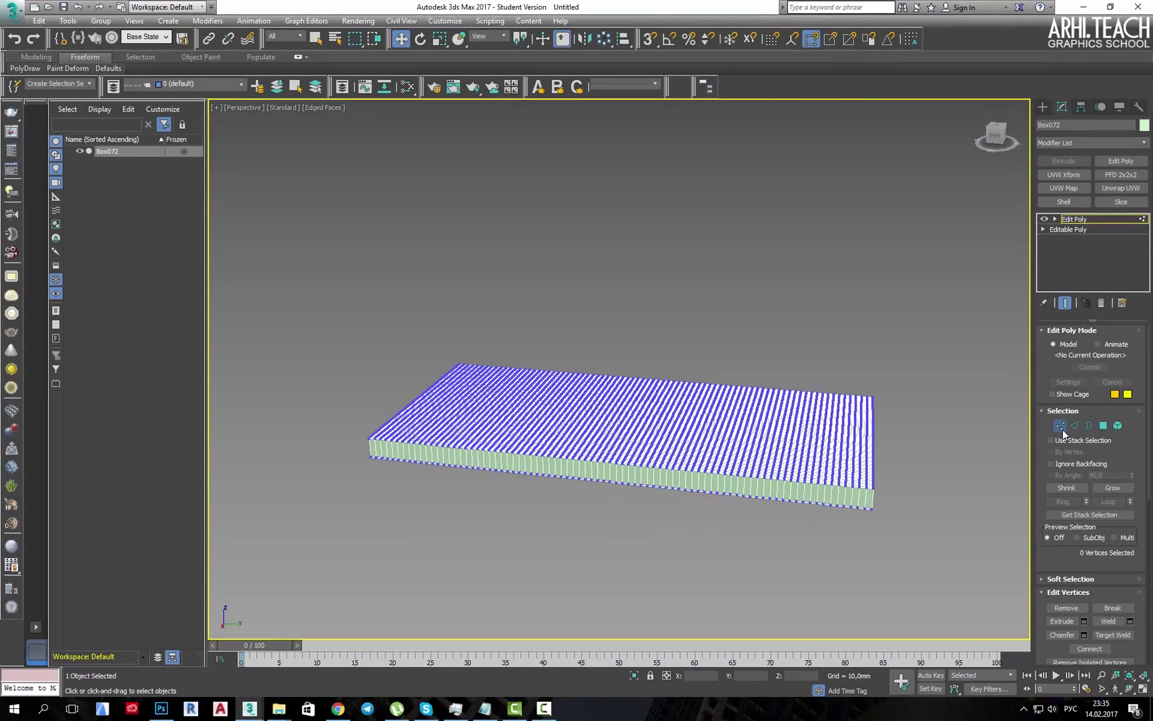
mouse_move(920, 403)
alt+middle_down()
mouse_move(913, 381)
mouse_move(913, 404)
alt+middle_up()
click(665, 436)
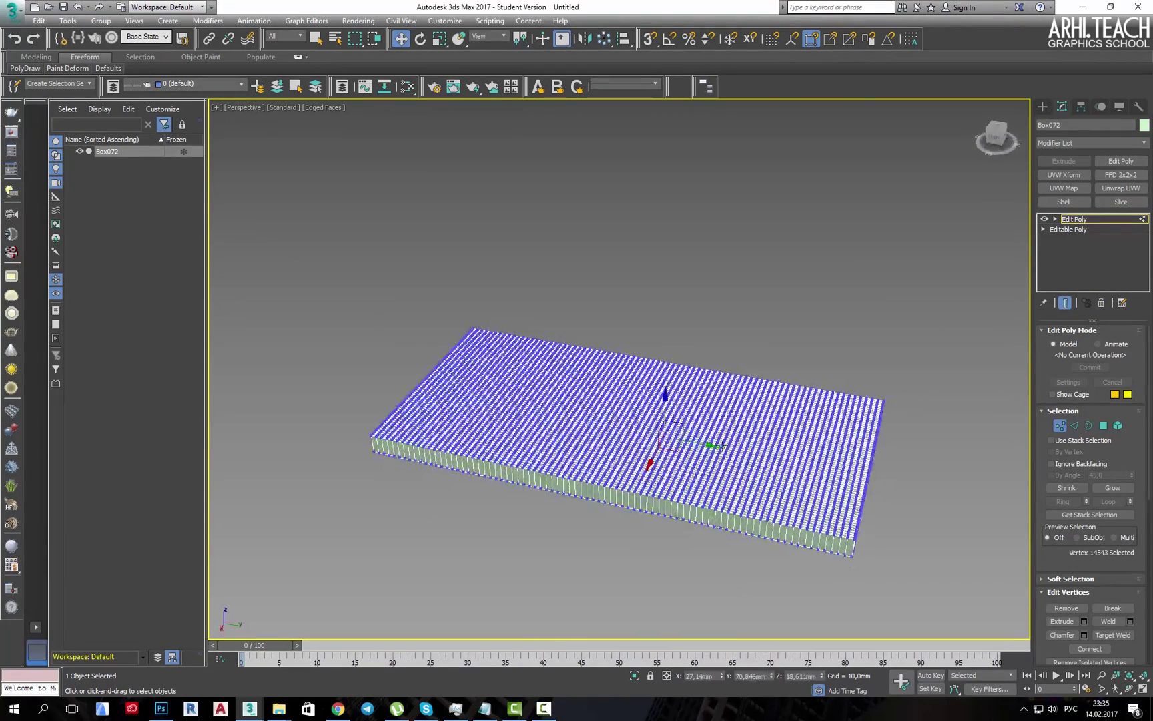
Add a Vol. Select modifier above Edit Poly on the slat block and set its selection level to Vertex
click(1139, 142)
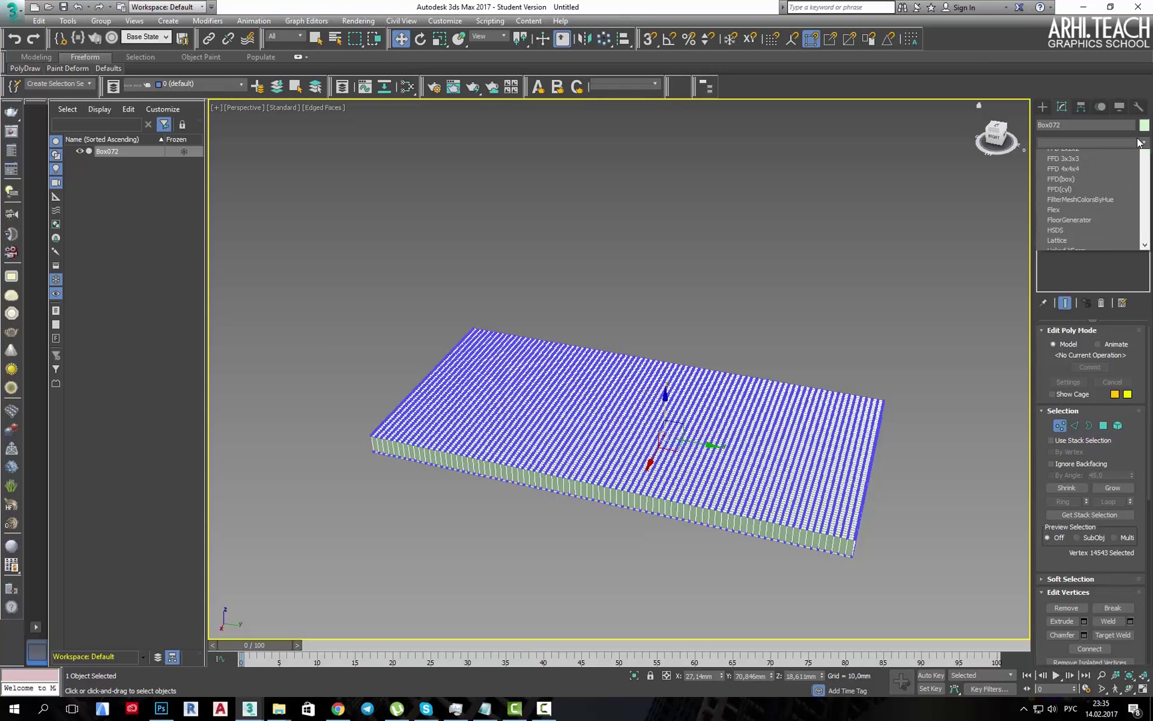
click(1138, 143)
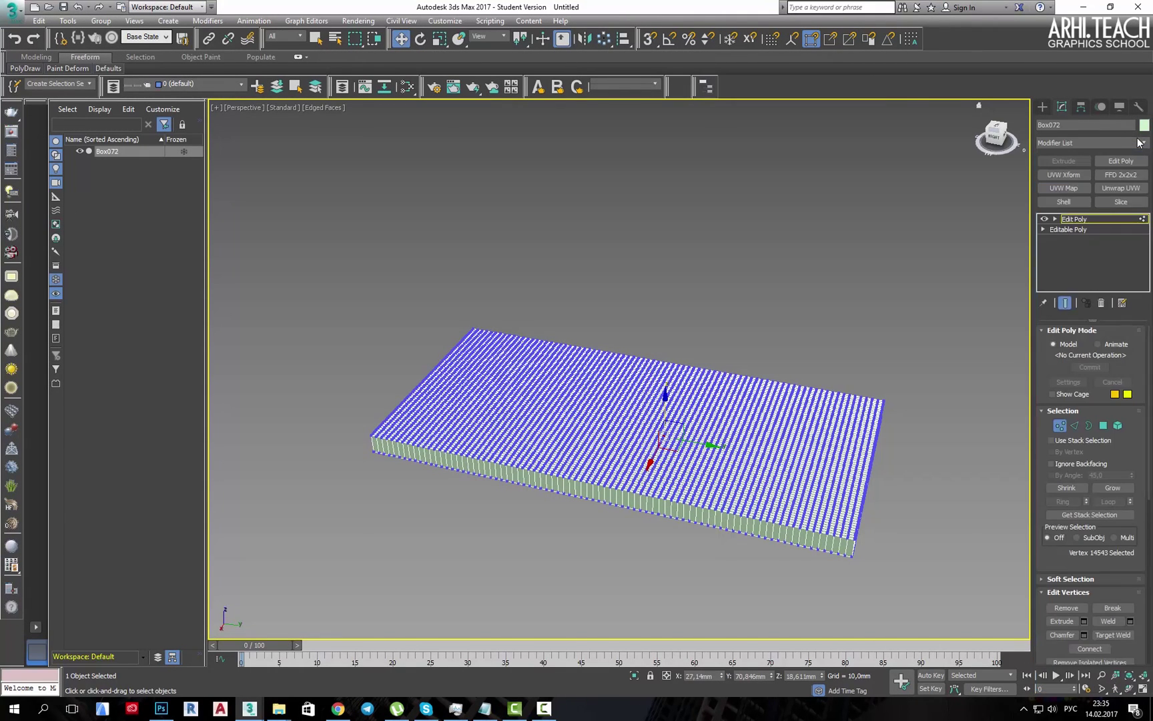
click(1132, 143)
key(v)
key(v)
key(v)
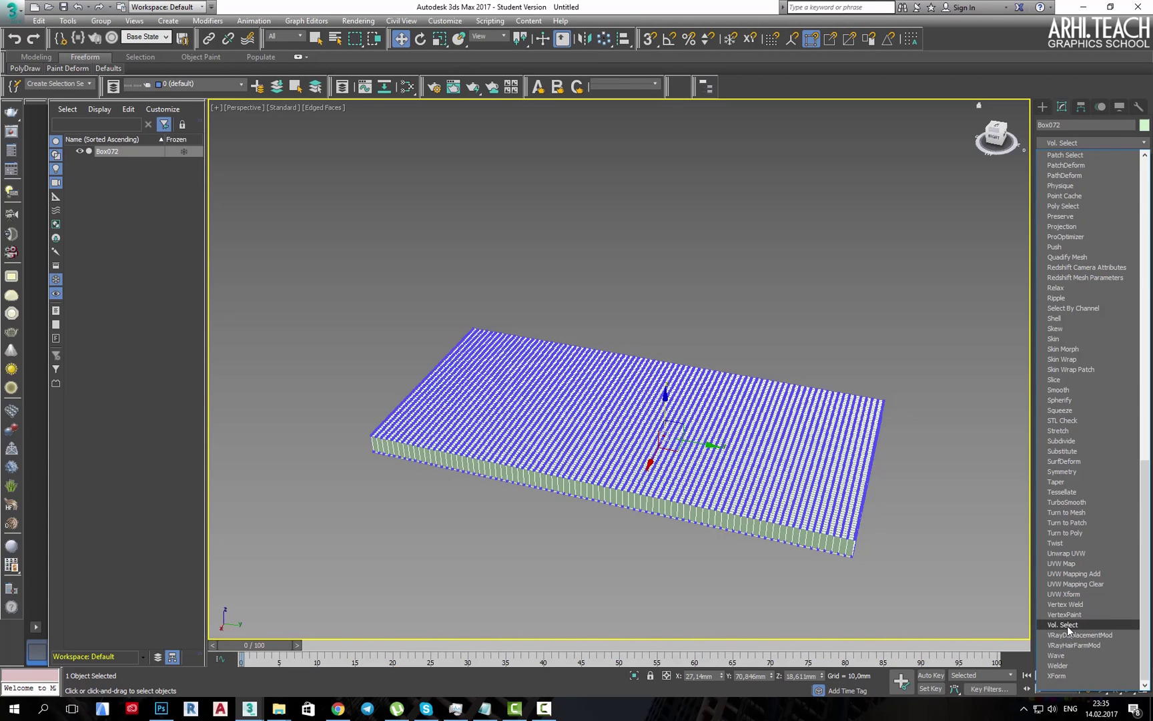
key(Return)
alt+middle_drag(950, 457, 867, 320)
click(1090, 363)
drag(1120, 369, 1122, 326)
middle_drag(879, 359, 806, 382)
Draw a closed, curvy freeform Line outline on the ground beside the slat block, using curved Bezier points
click(1042, 107)
middle_drag(981, 250, 905, 217)
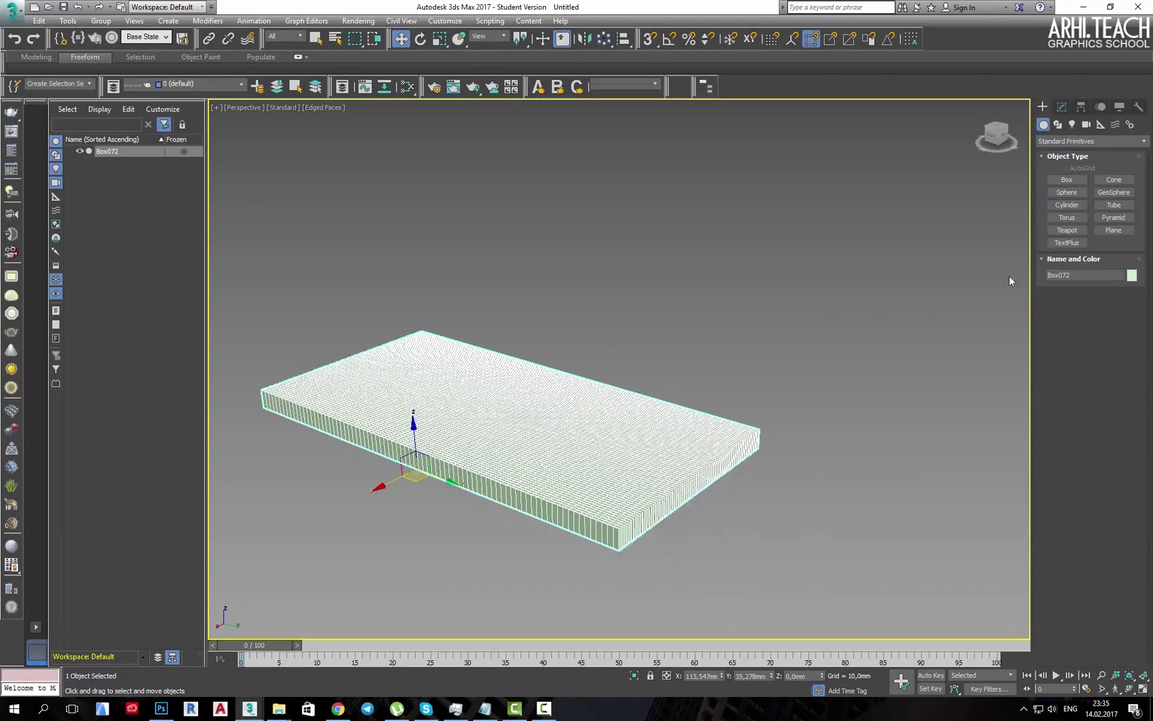
alt+middle_drag(760, 619, 700, 628)
scroll(615, 500, up, 5)
alt+middle_drag(615, 499, 642, 443)
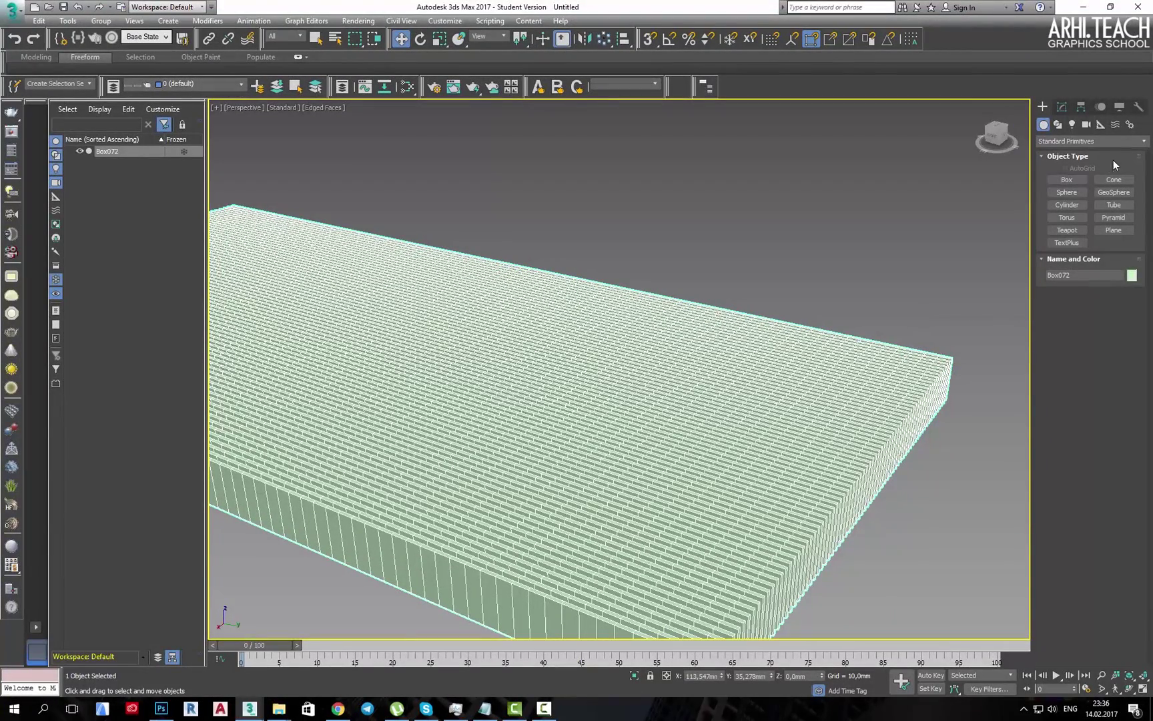
click(1067, 180)
click(1059, 126)
click(1068, 190)
alt+middle_drag(904, 321, 709, 328)
click(681, 337)
drag(633, 530, 607, 547)
middle_drag(708, 571, 668, 459)
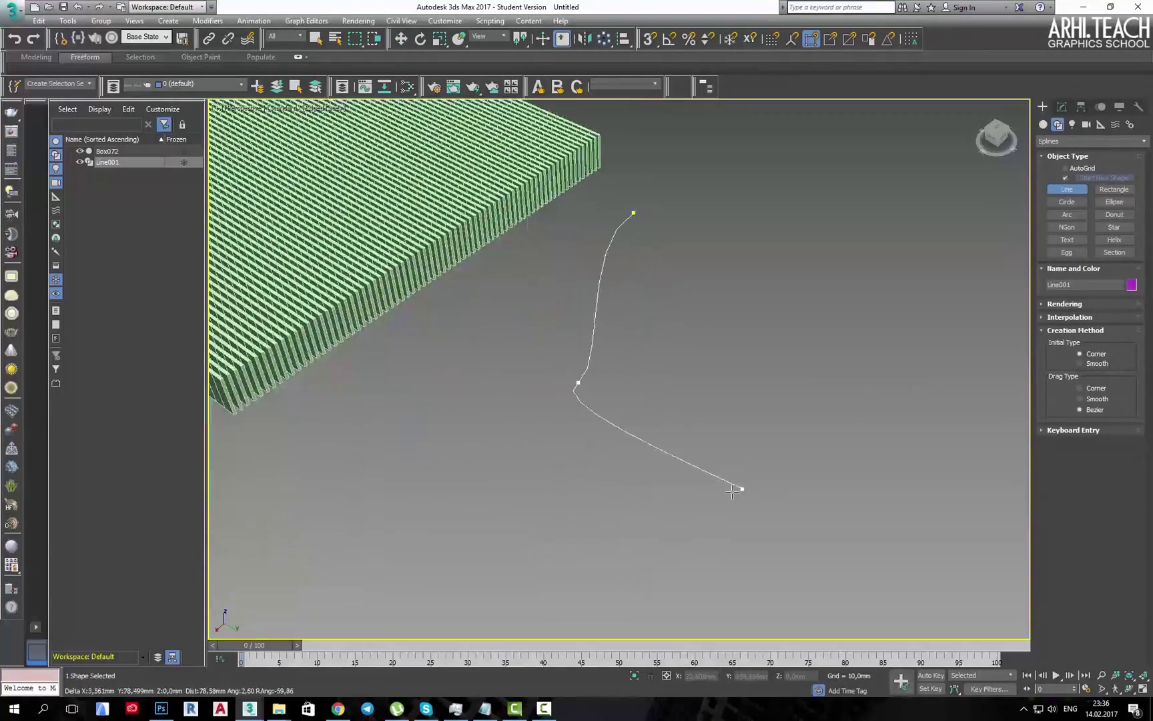
drag(729, 498, 710, 540)
drag(820, 609, 860, 587)
drag(958, 572, 993, 587)
middle_drag(993, 587, 884, 541)
click(909, 589)
click(1012, 568)
click(993, 494)
click(923, 409)
click(891, 292)
click(736, 283)
click(602, 218)
click(579, 171)
click(516, 166)
click(511, 161)
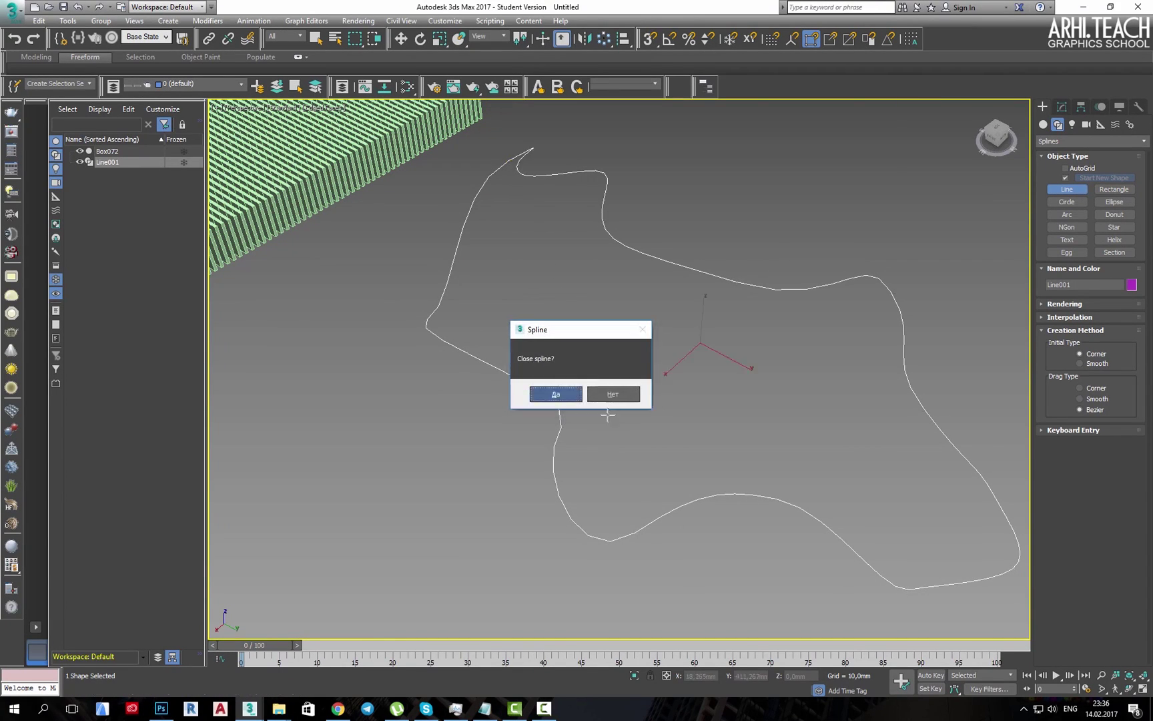
click(545, 393)
Delete the extra vertex beside the outline's start point to remove the kink in the spline
key(w)
scroll(716, 263, up, 2)
click(1061, 107)
key(1)
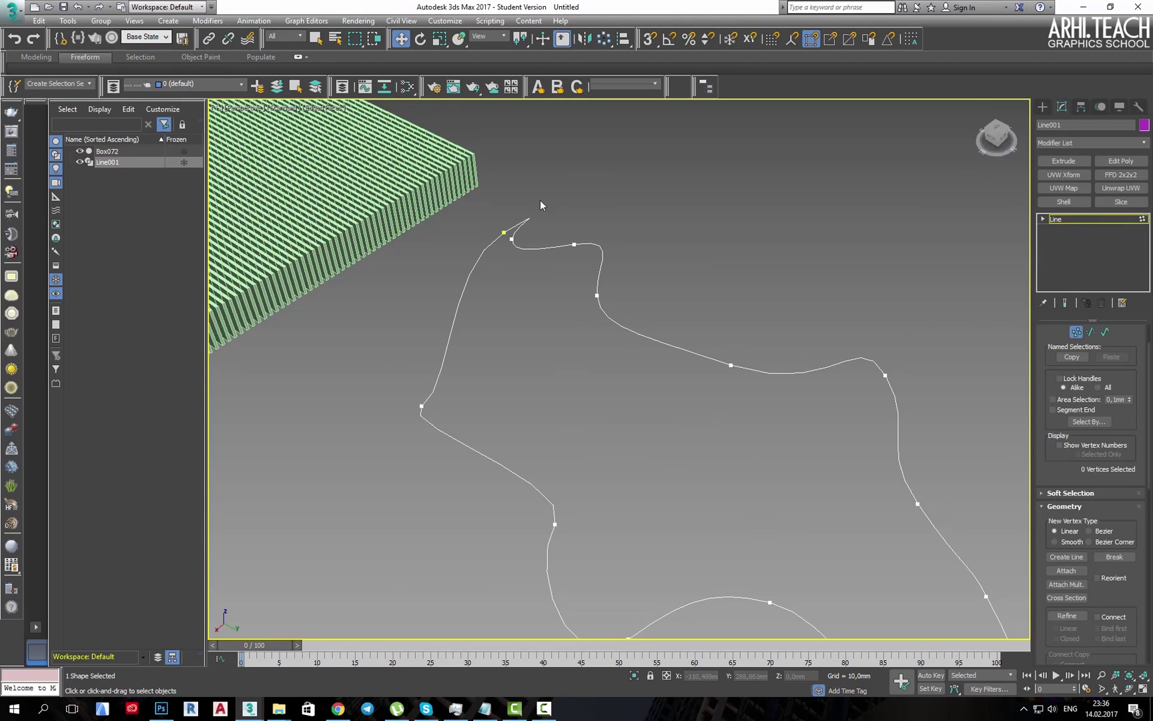
drag(527, 245, 509, 237)
click(566, 328)
middle_drag(1030, 345, 867, 274)
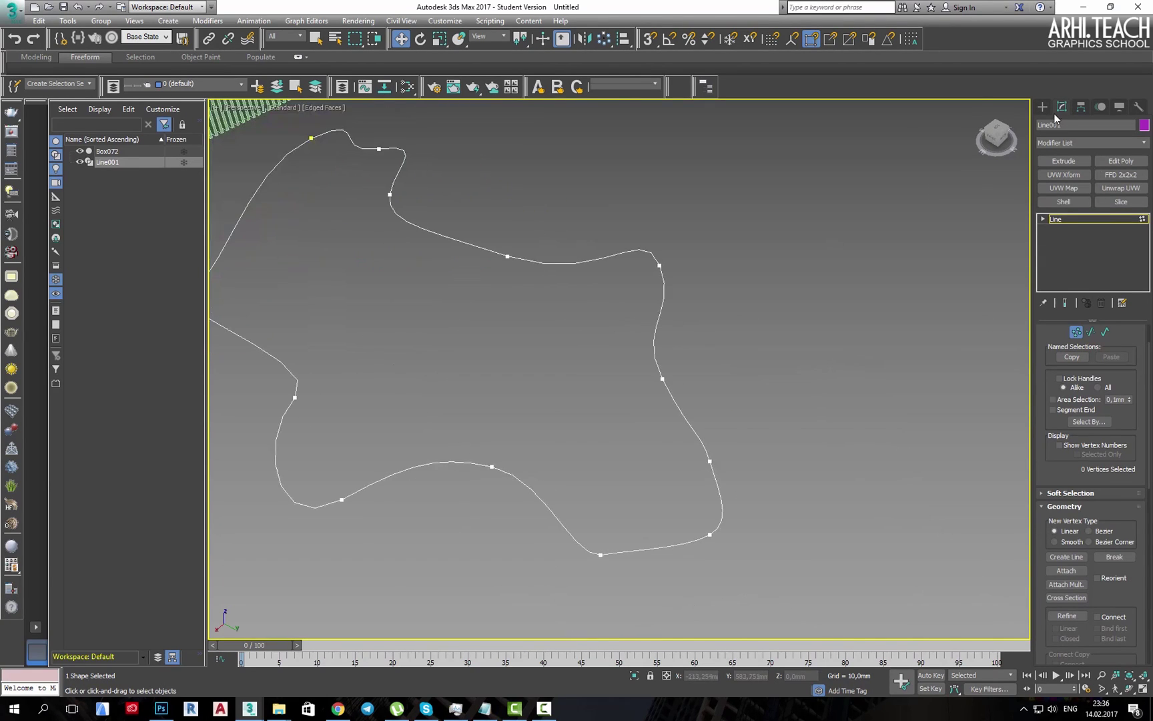
Apply a Quadify Mesh modifier to the closed outline
click(1107, 143)
scroll(1109, 155, down, 5)
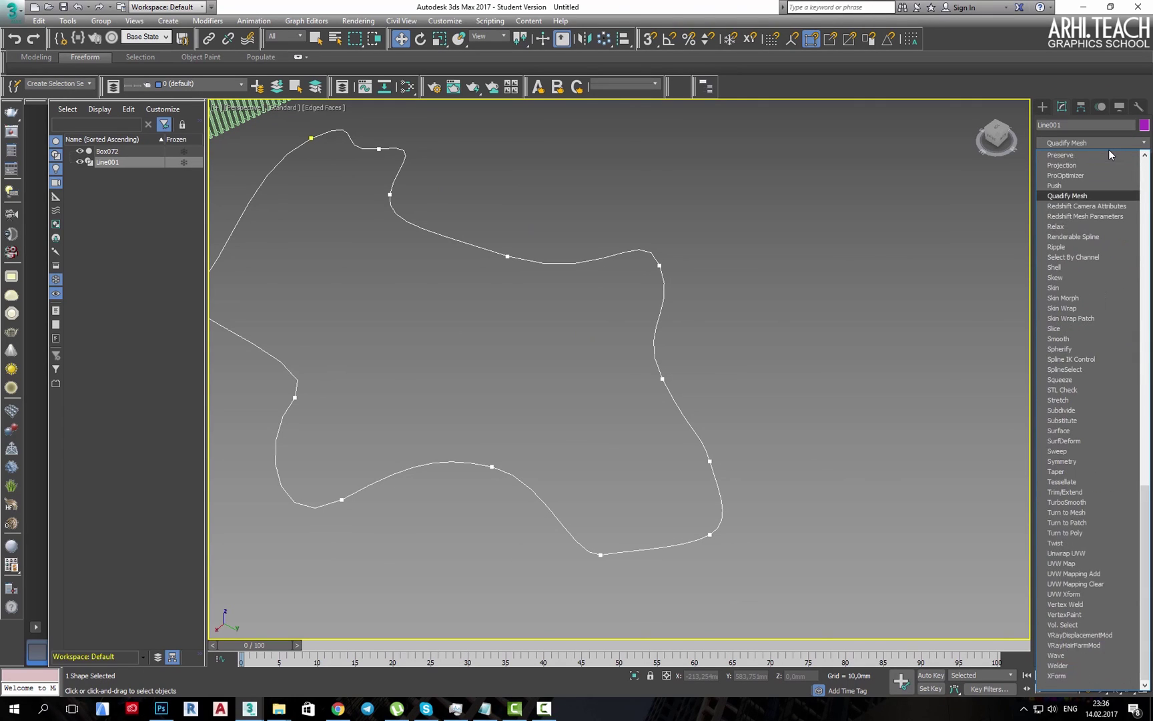
key(Return)
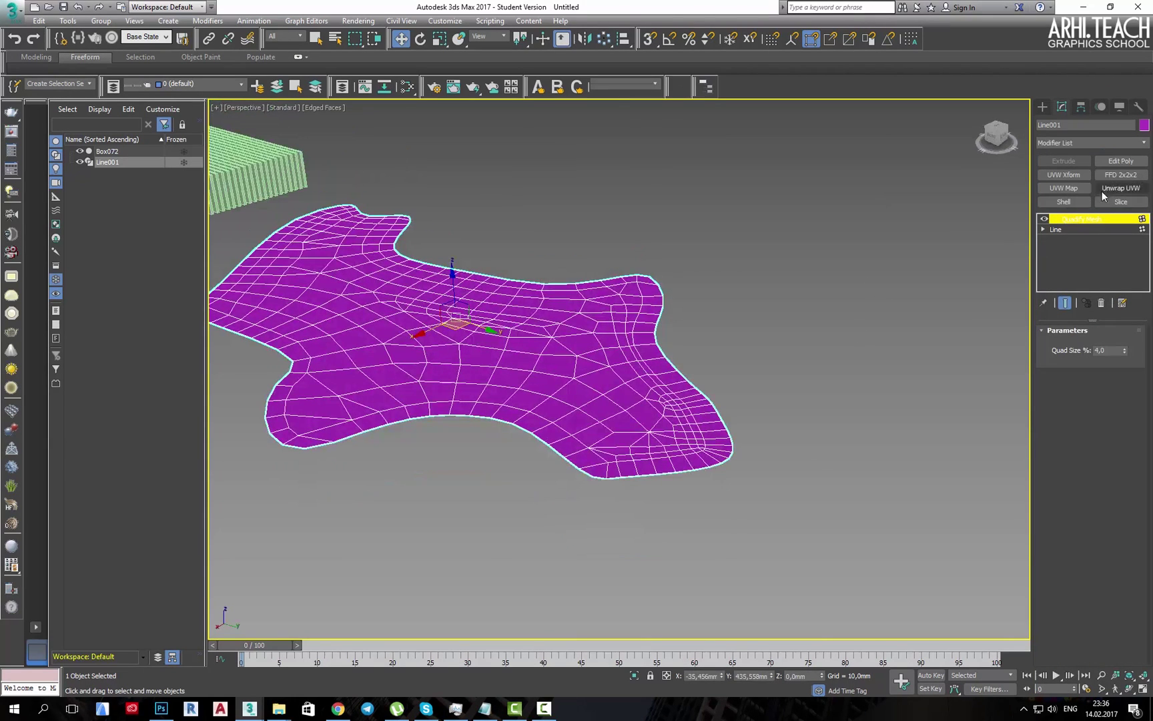
Add a Shell modifier to the quadified shape with a 23,59 mm outer amount and increase its segments
click(1078, 201)
drag(1131, 360, 1026, 379)
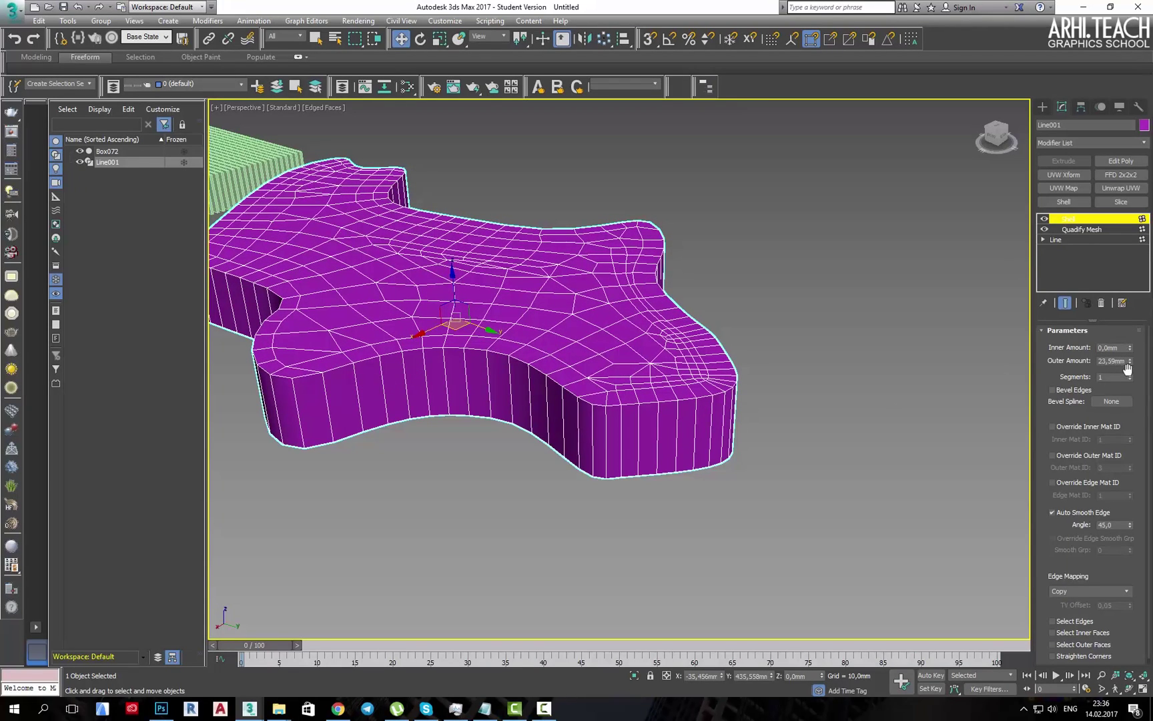
drag(1129, 378, 1129, 378)
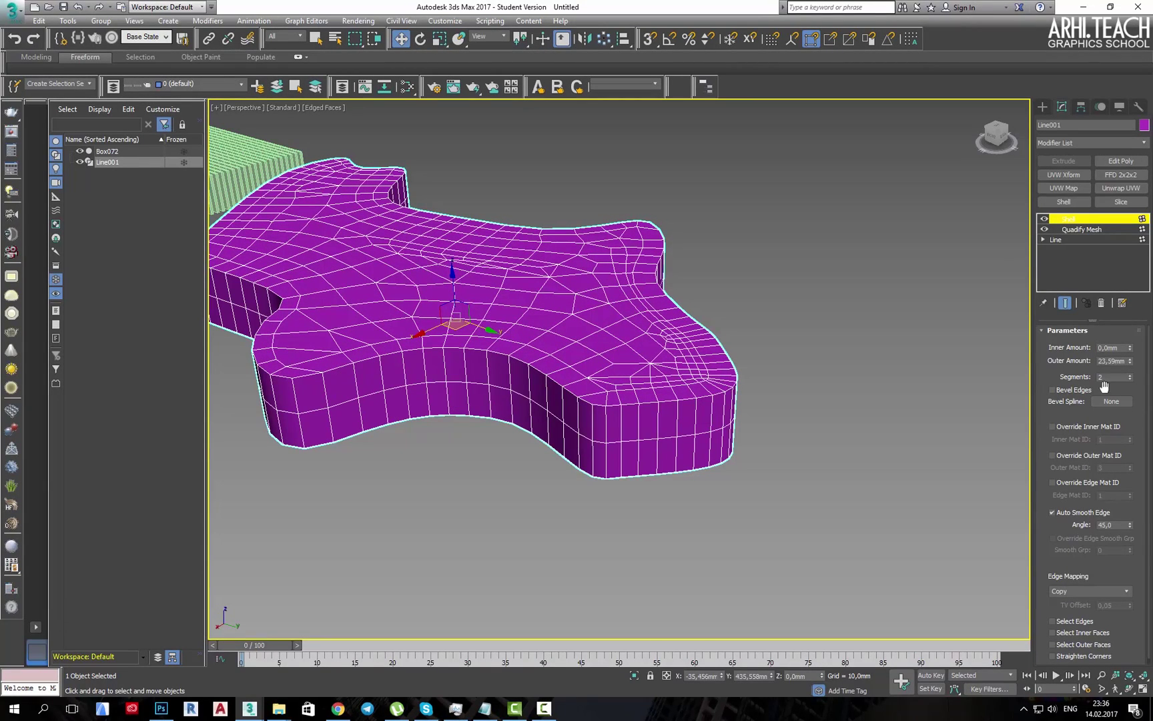
click(1131, 376)
mouse_move(785, 430)
alt+middle_down()
mouse_move(685, 379)
mouse_move(796, 420)
alt+middle_up()
Apply a TurboSmooth modifier on top of the Shell to round the purple shape
click(1127, 146)
text(tu)
key(Return)
middle_drag(836, 330, 908, 419)
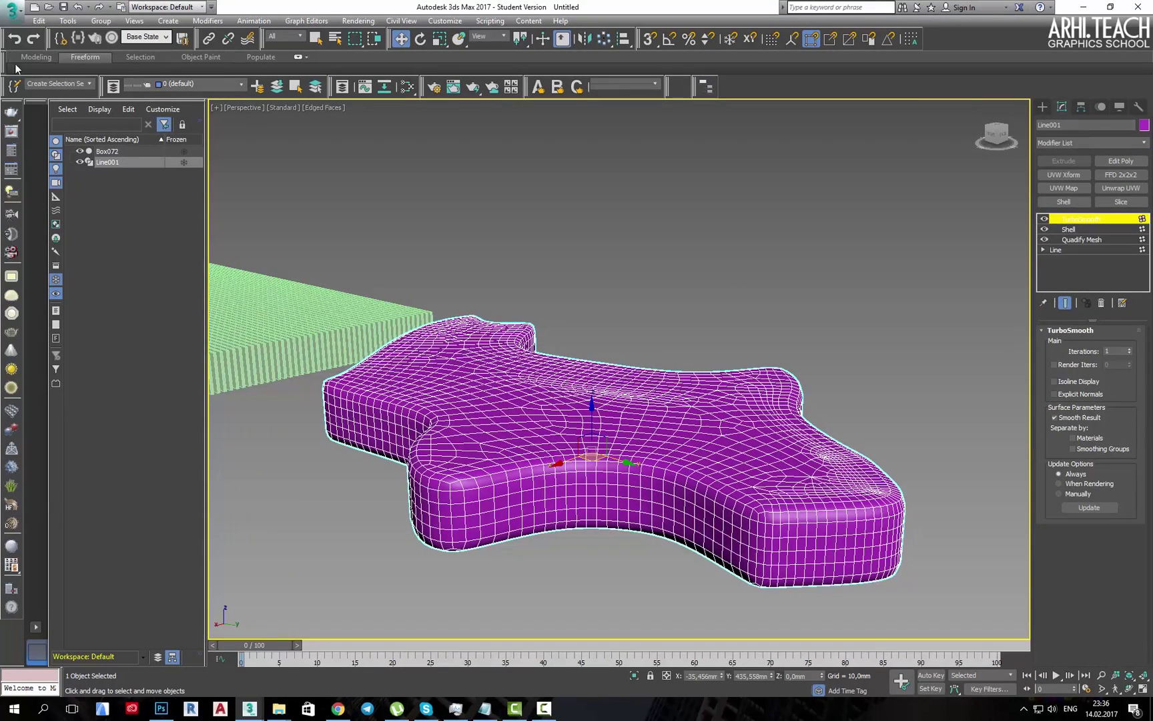
Expand the Freeform tools and convert the smoothed purple shape to an Editable Poly
click(86, 57)
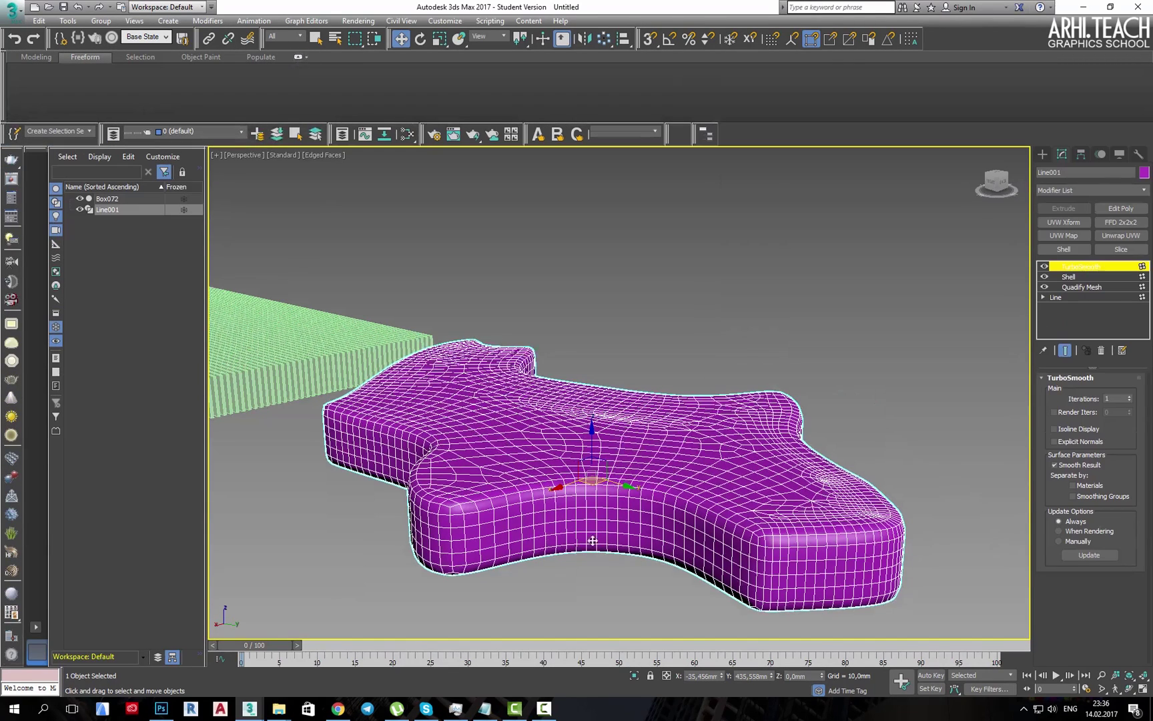
middle_drag(828, 406, 884, 394)
right_click(546, 438)
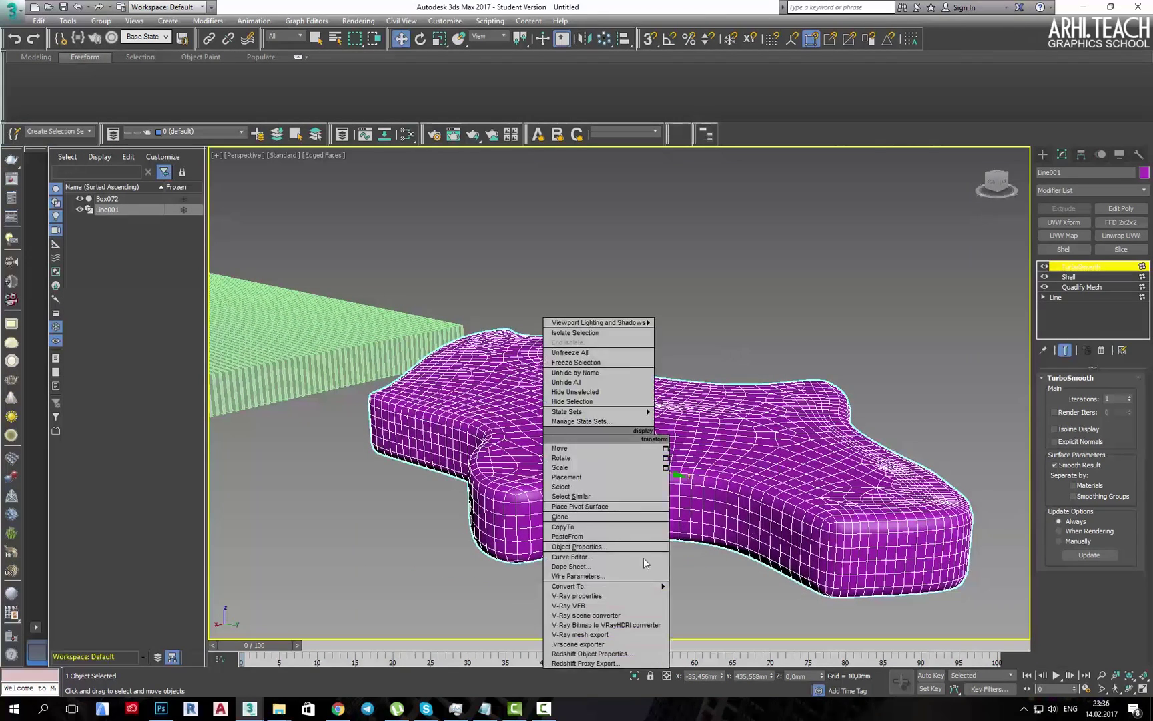
mouse_move(604, 585)
click(727, 597)
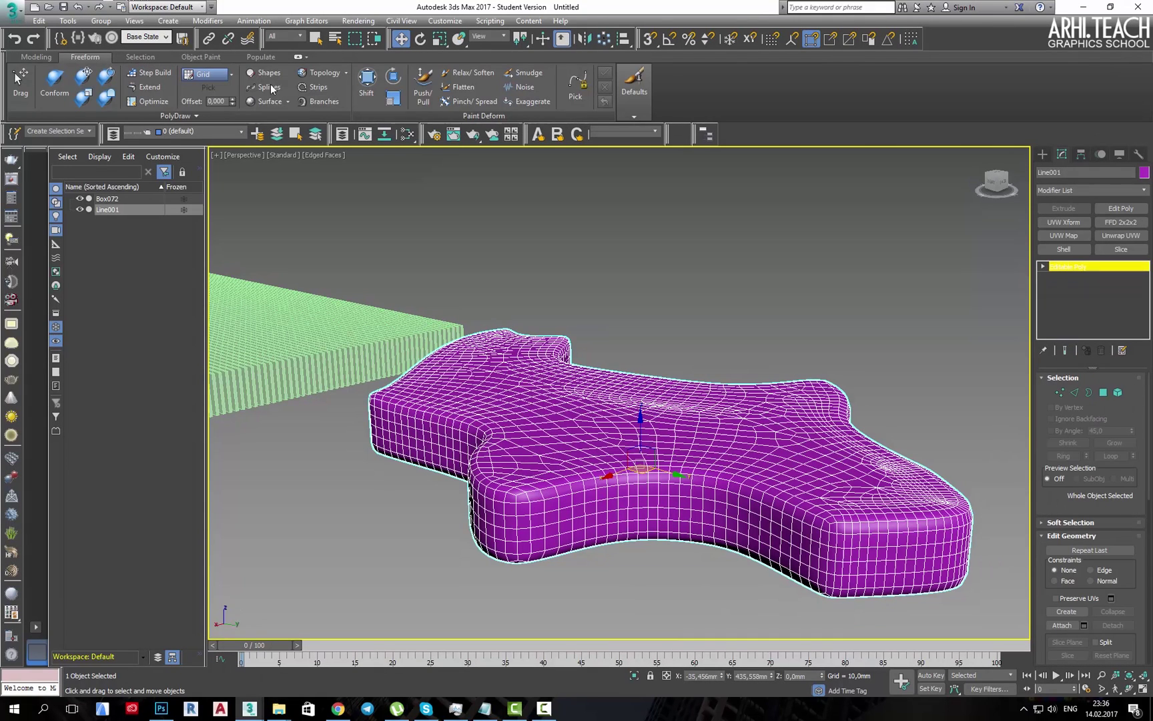
Deform the purple shape with the Freeform Shift brush, enlarging it to full strength 106 and falloff 351
click(366, 80)
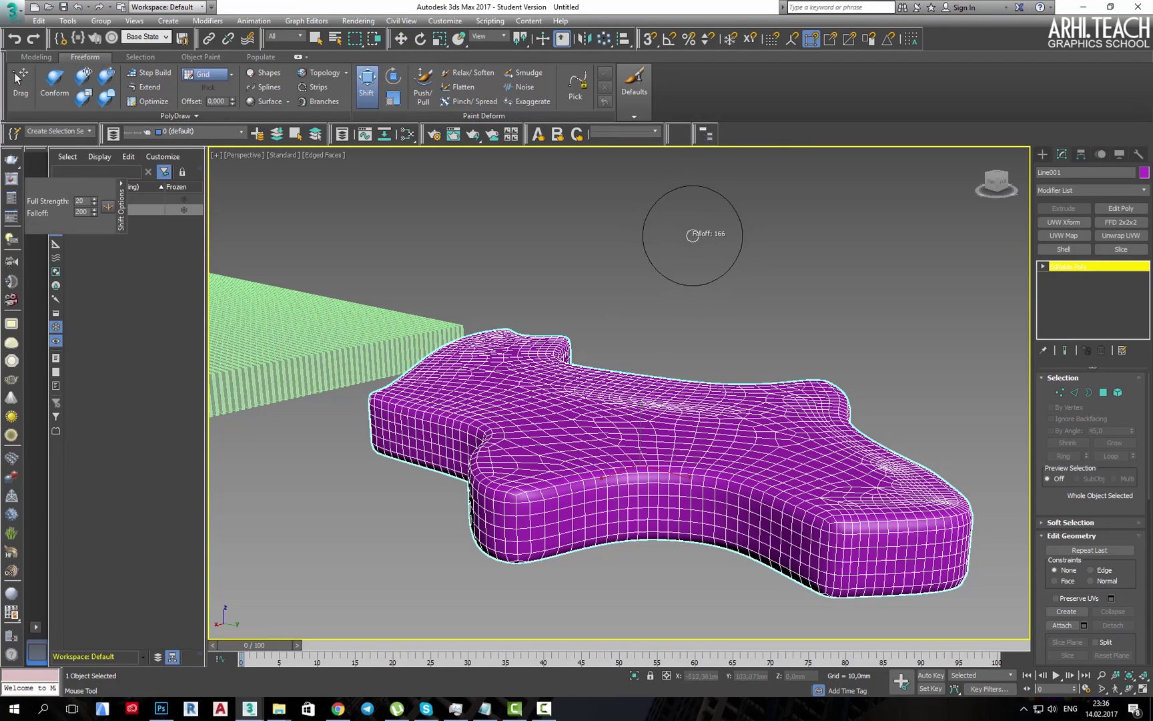
drag(781, 410, 725, 417)
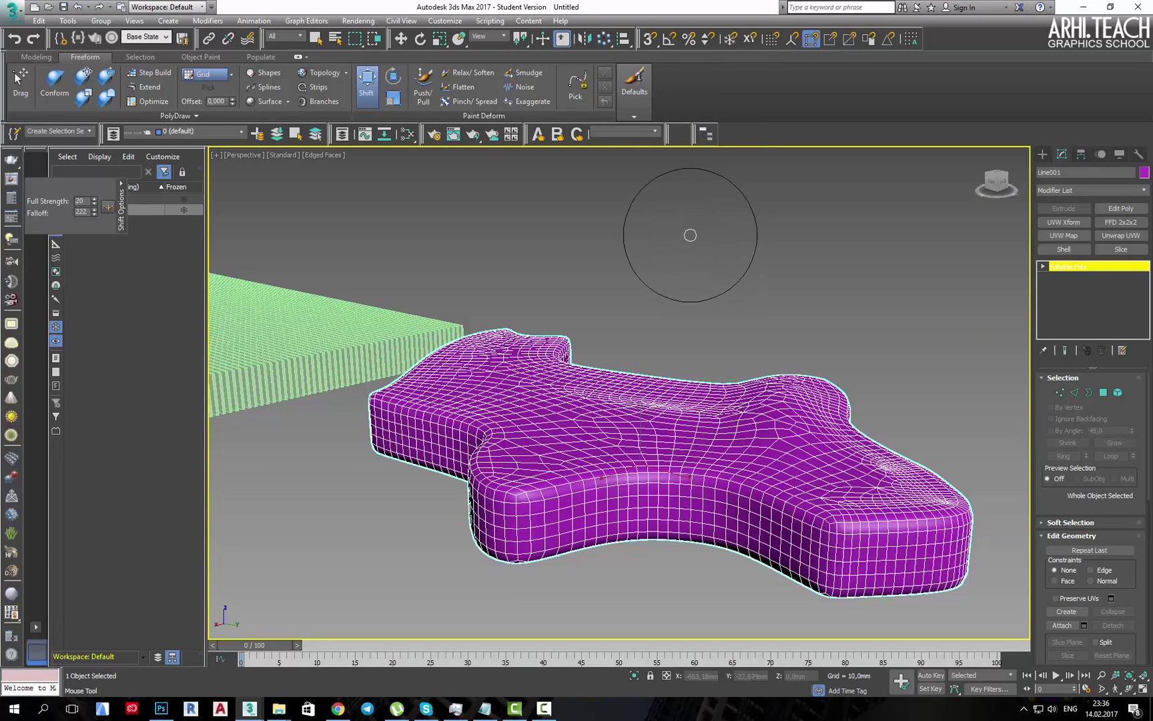
mouse_move(690, 237)
ctrl+shift+mouse_down()
mouse_move(690, 189)
mouse_move(690, 232)
ctrl+shift+mouse_up()
drag(658, 421, 657, 267)
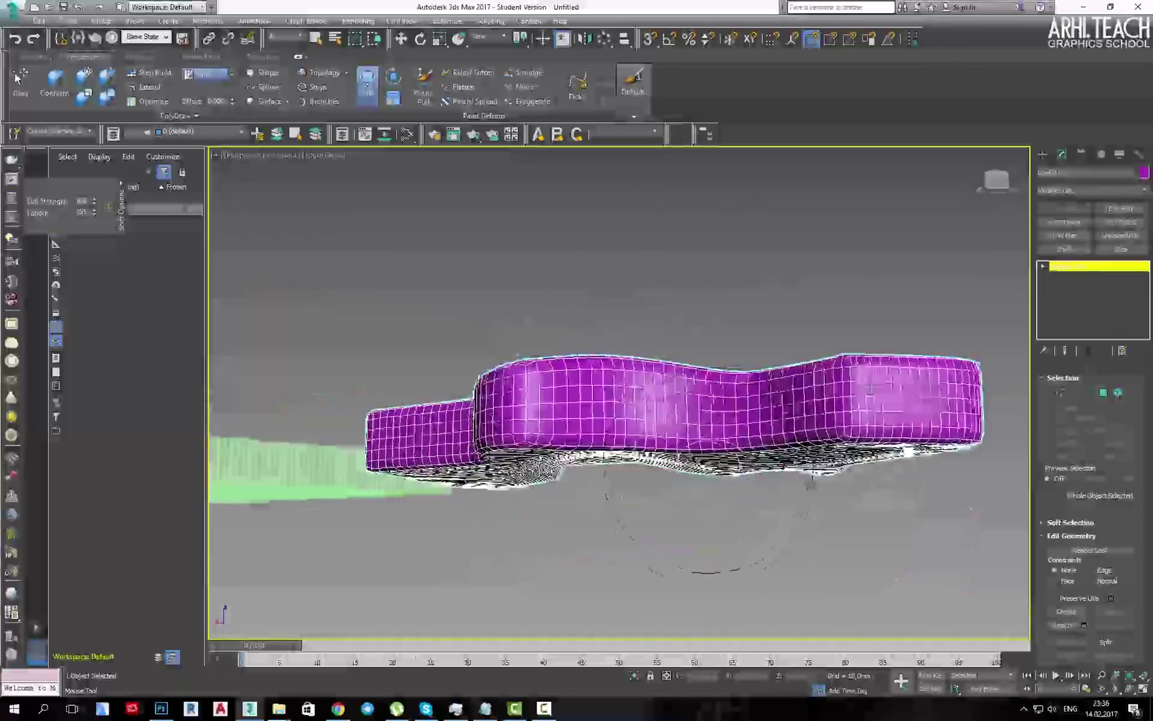
Stretch the purple shape's underside and bend its end nearest the slat block upward with the Shift brush
alt+middle_drag(709, 469, 714, 340)
alt+middle_drag(829, 458, 914, 288)
mouse_move(587, 432)
mouse_down()
mouse_move(527, 489)
mouse_move(510, 477)
mouse_up()
mouse_move(442, 424)
mouse_down()
mouse_move(389, 414)
mouse_move(374, 398)
mouse_up()
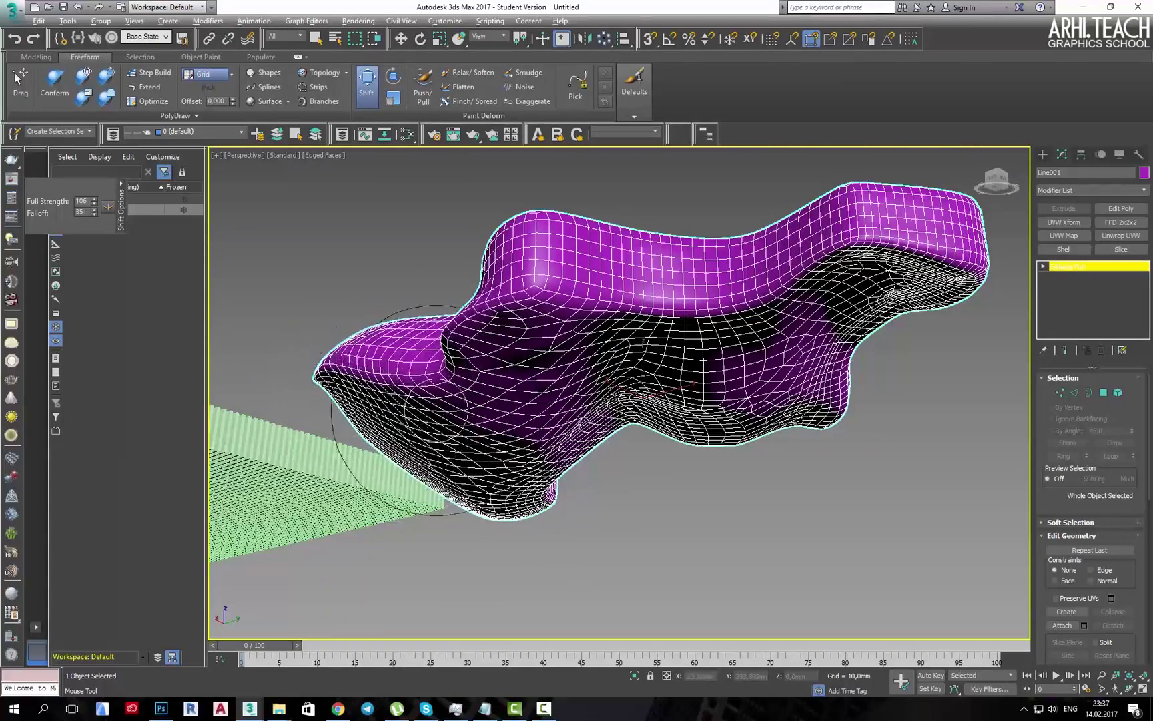
alt+middle_drag(326, 384, 328, 430)
drag(325, 384, 310, 326)
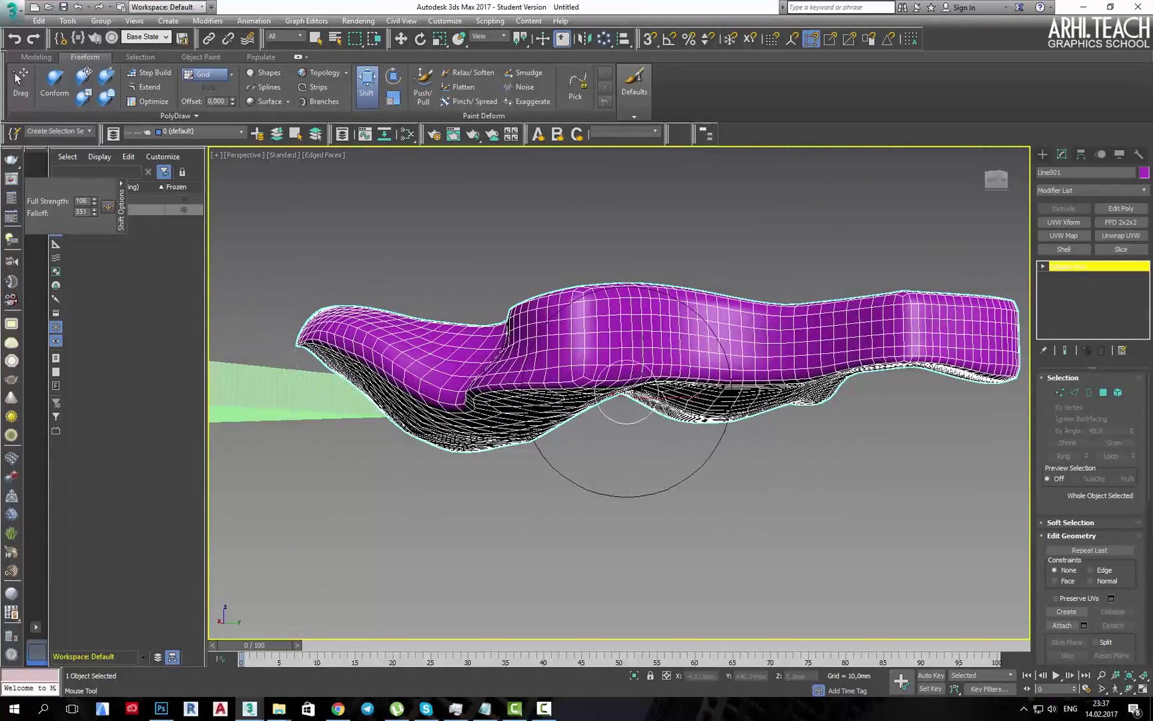
Shift the purple shape's middle and remaining edges with the brush to give it an irregular, wavy form
drag(587, 417, 602, 381)
mouse_move(603, 381)
alt+middle_down()
mouse_move(789, 415)
mouse_move(694, 444)
alt+middle_up()
drag(578, 273, 614, 249)
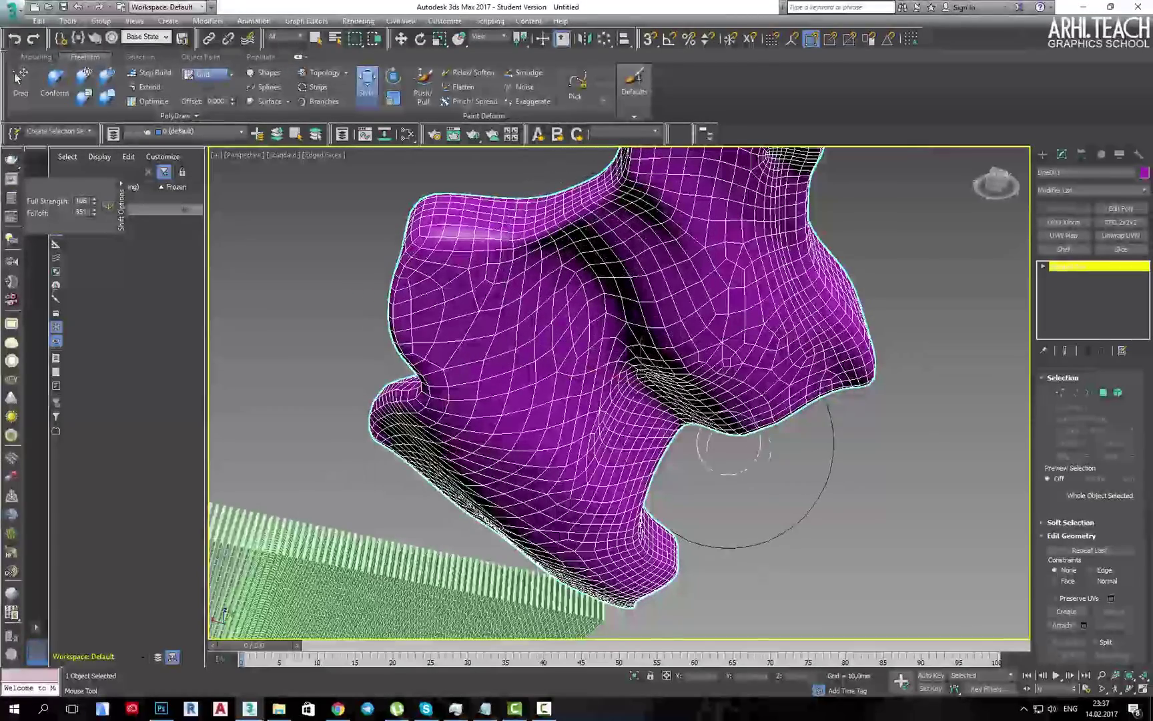
drag(682, 437, 676, 451)
mouse_move(801, 421)
mouse_down()
mouse_move(835, 452)
mouse_move(812, 417)
mouse_up()
drag(888, 417, 858, 376)
scroll(859, 376, down, 1)
mouse_move(861, 377)
alt+middle_down()
mouse_move(931, 431)
mouse_move(904, 467)
alt+middle_up()
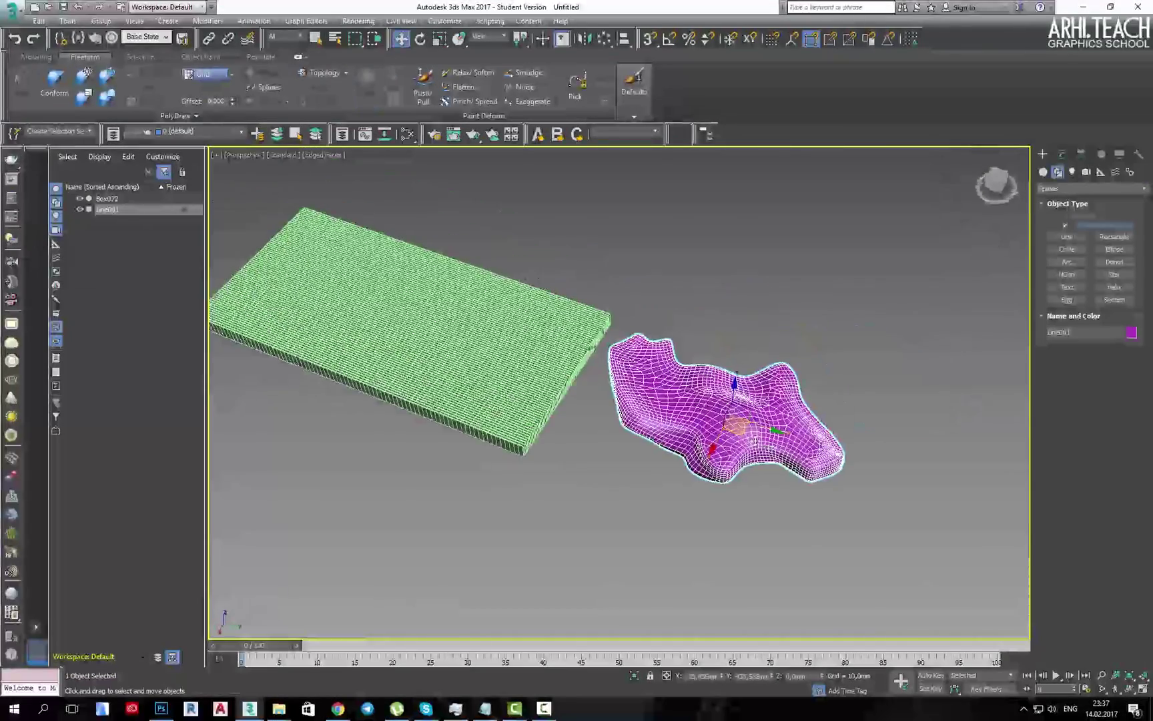
Move the purple shape over the slat block, rotate it to align with the block and adjust its height
drag(745, 431, 431, 344)
alt+middle_drag(432, 354, 447, 345)
key(e)
drag(435, 341, 439, 358)
key(w)
alt+middle_drag(439, 359, 474, 369)
drag(427, 320, 430, 306)
alt+middle_drag(430, 307, 433, 237)
Turn off edged faces and set the slat block's Vol. Select volume to Mesh Object, using the purple shape
click(582, 314)
mouse_move(615, 348)
middle_down()
mouse_move(792, 425)
mouse_move(822, 403)
mouse_move(834, 490)
middle_up()
click(1062, 154)
key(F4)
scroll(807, 562, up, 3)
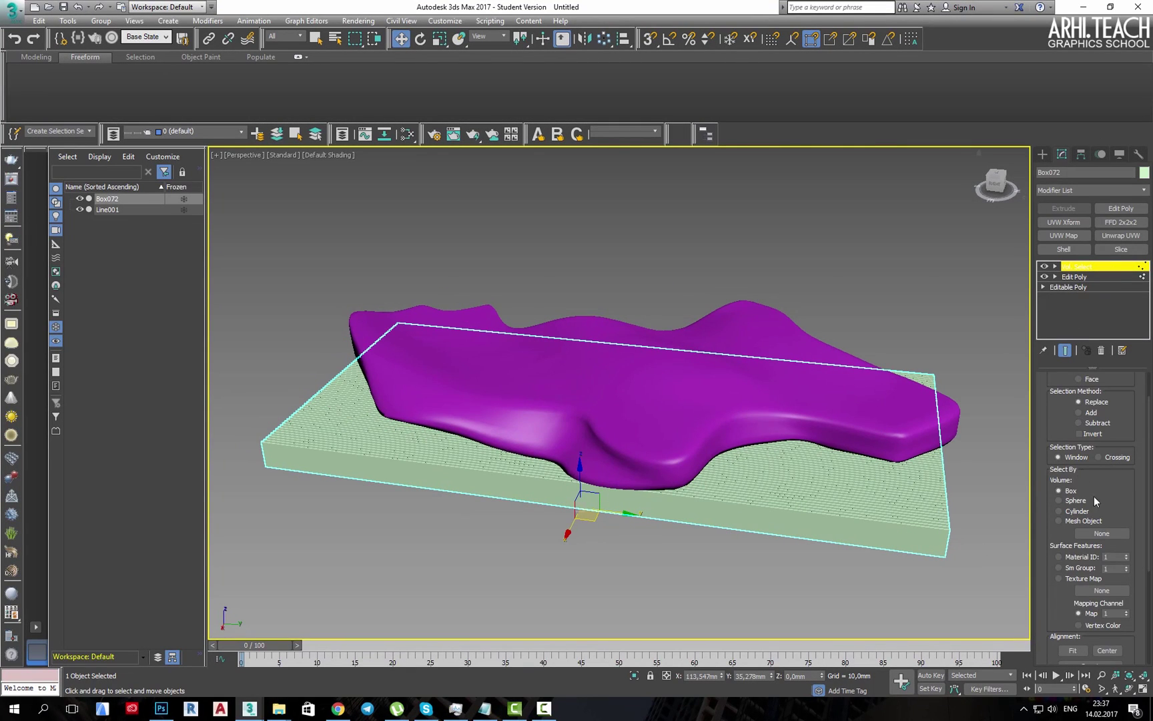
drag(1097, 505, 1113, 440)
click(1071, 459)
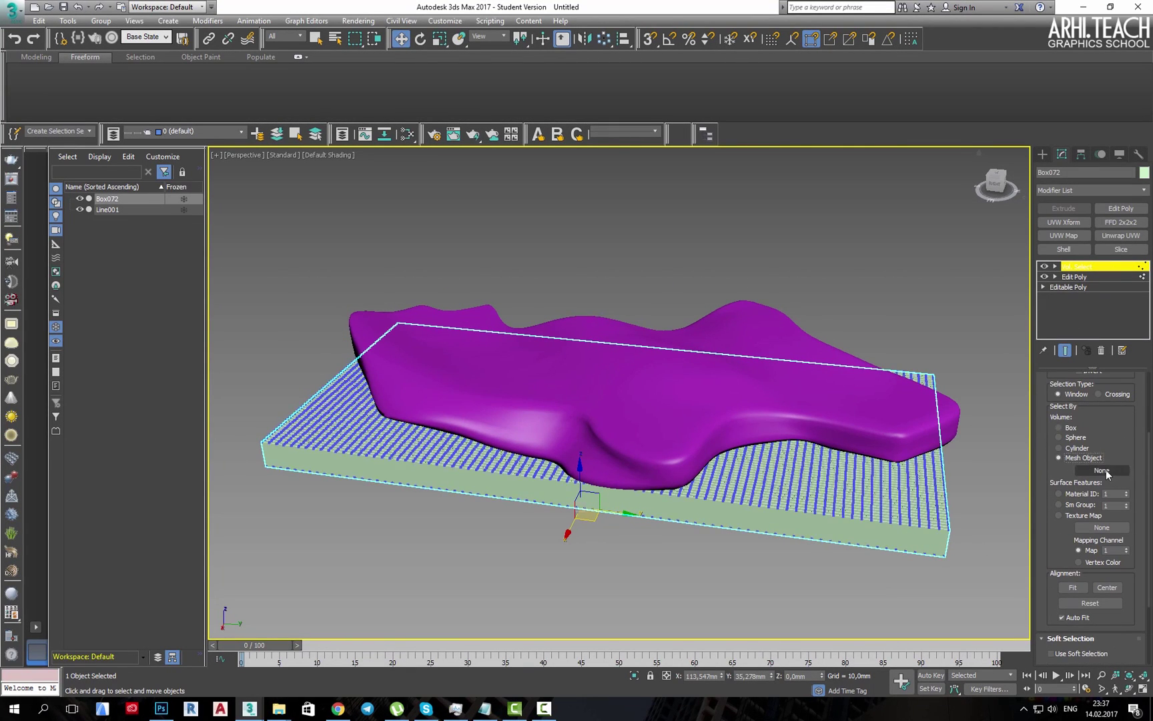
click(1105, 472)
click(896, 437)
Lower the purple shape slightly into the slat block, then reselect the block and check the vertices beneath the shape
alt+middle_drag(900, 567, 736, 486)
scroll(732, 444, up, 3)
middle_drag(700, 408, 662, 395)
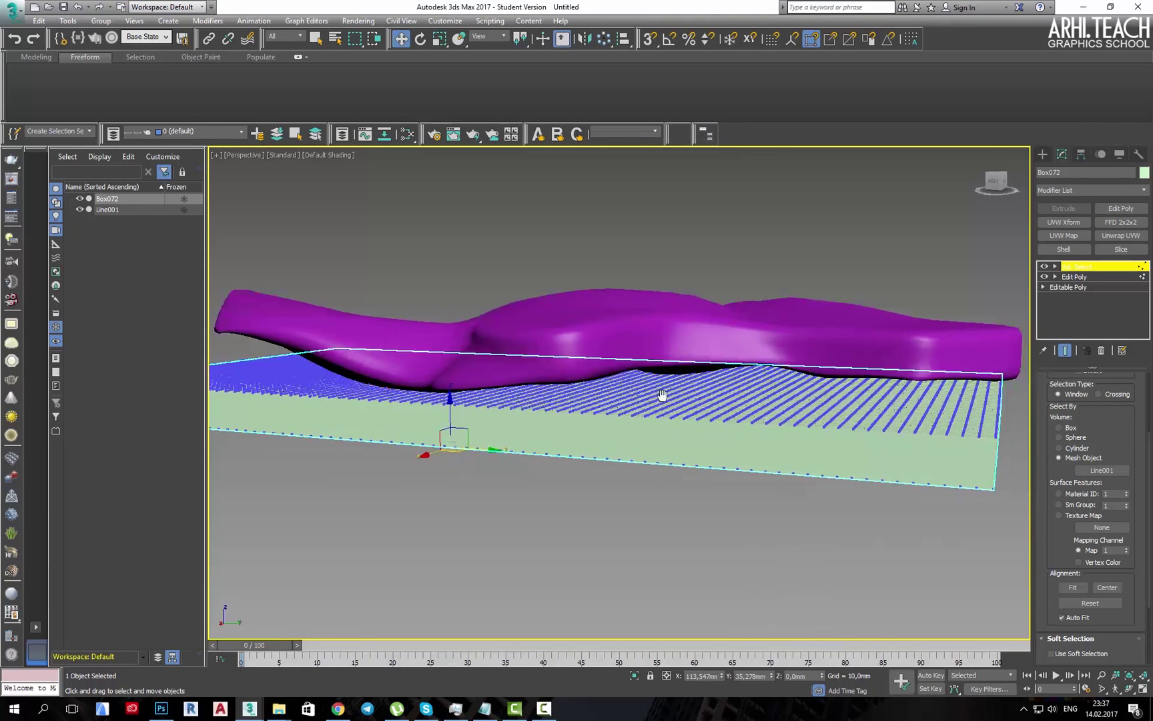
click(504, 388)
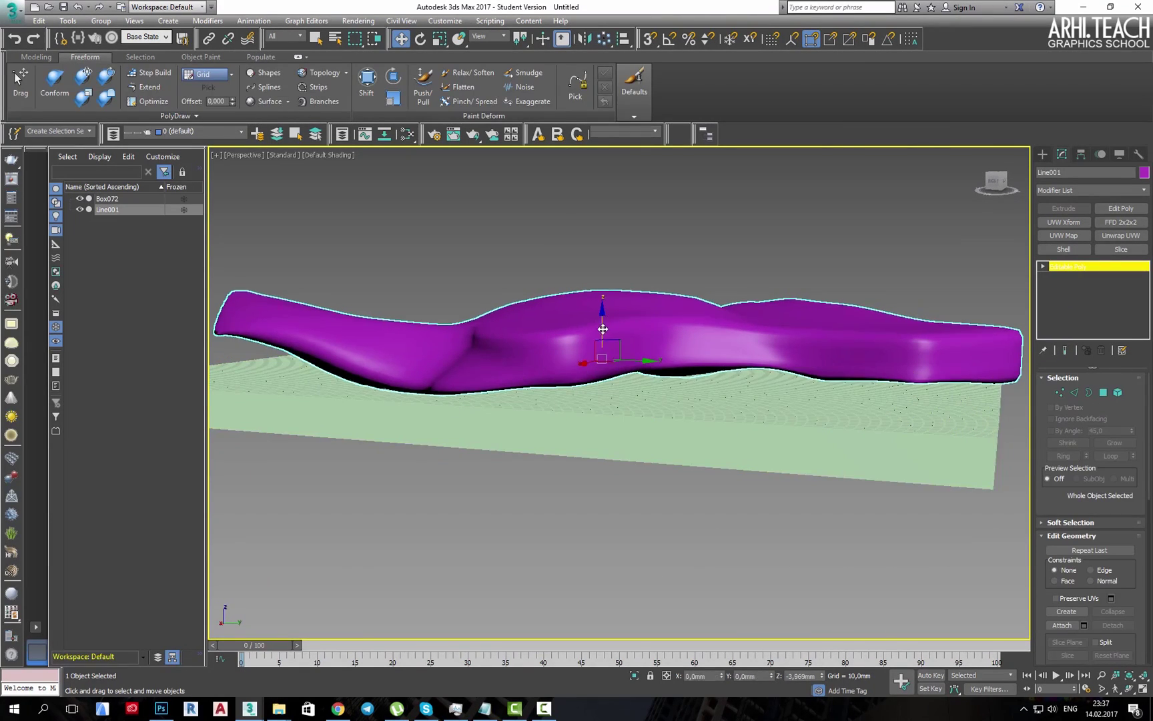
drag(602, 329, 602, 329)
click(723, 430)
alt+middle_drag(734, 440, 786, 406)
scroll(786, 405, up, 8)
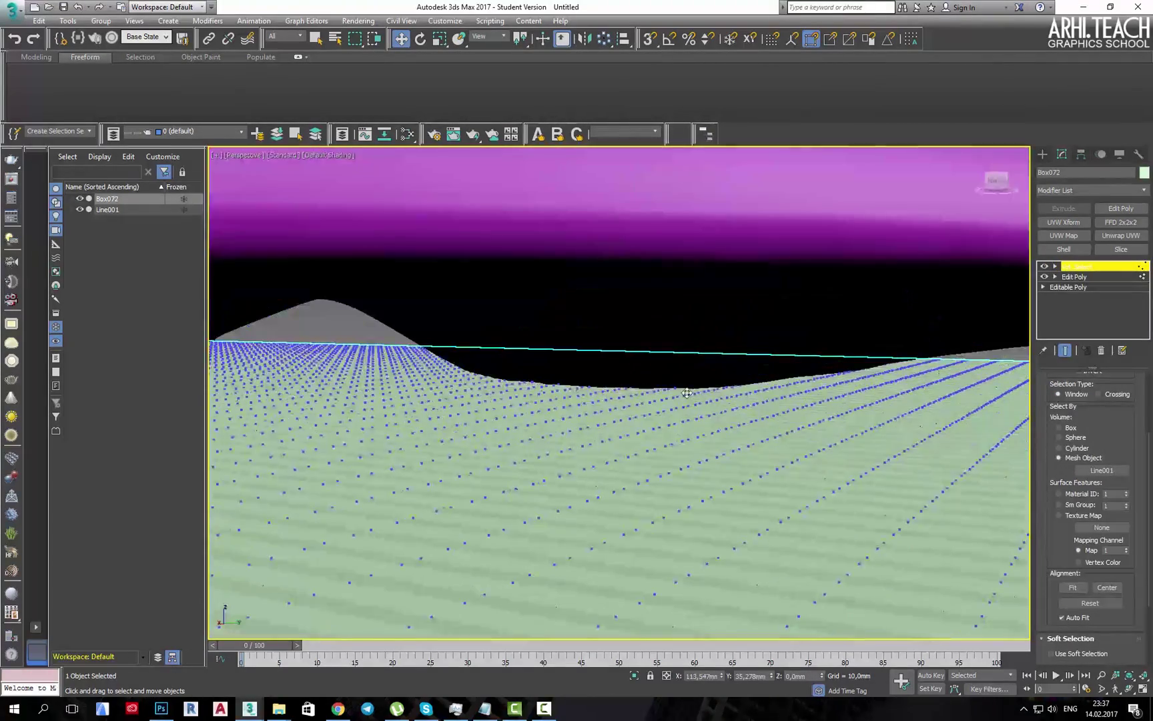
key(F3)
key(F3)
scroll(669, 446, down, 5)
alt+middle_drag(670, 446, 978, 559)
Enable soft selection in the slat block's Vol. Select modifier and set its falloff to 19,0
drag(1059, 548, 1068, 329)
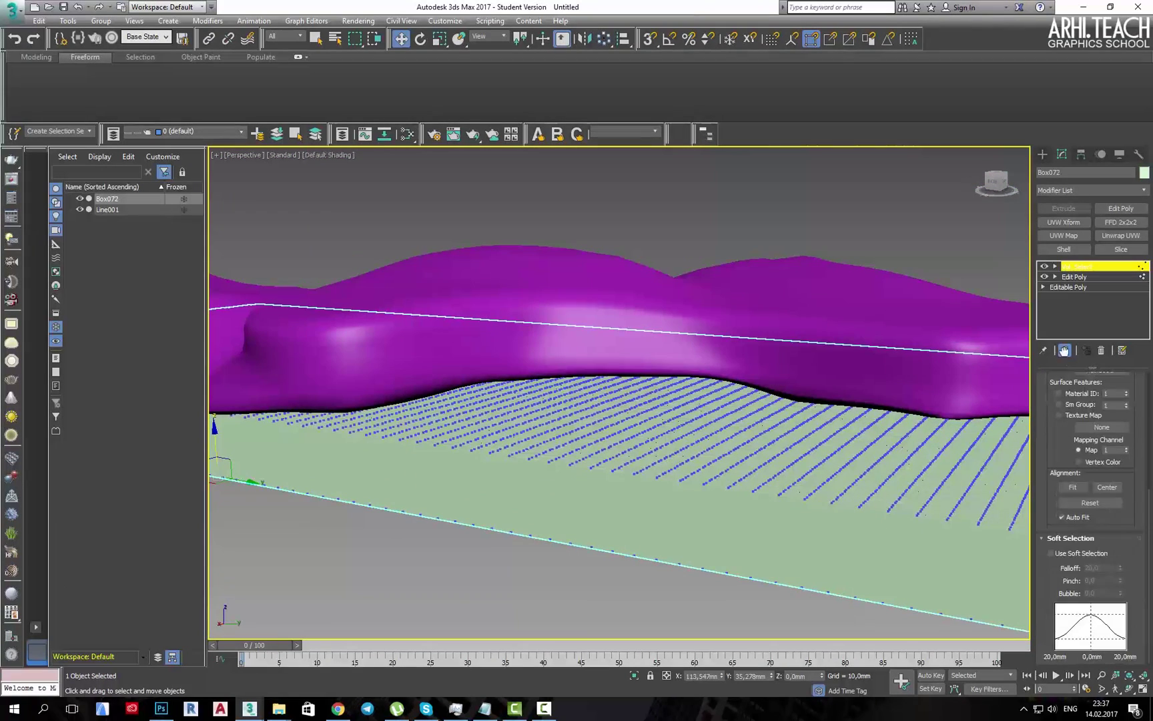
drag(1119, 568, 1120, 567)
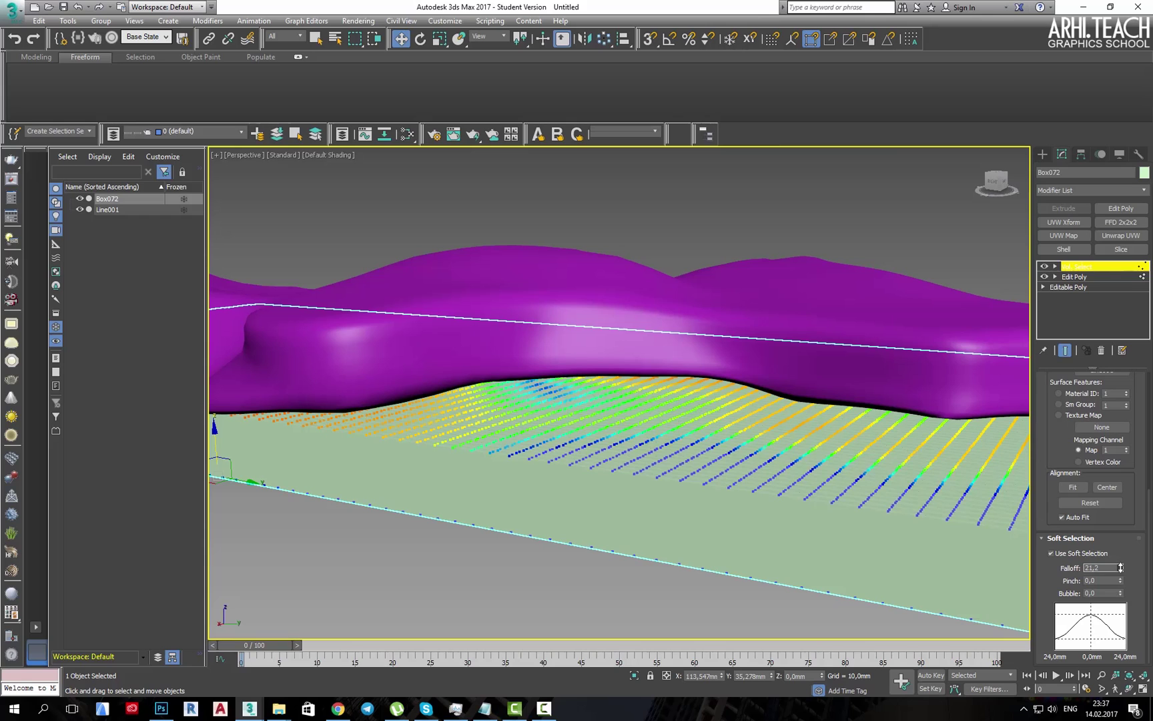
scroll(825, 522, down, 4)
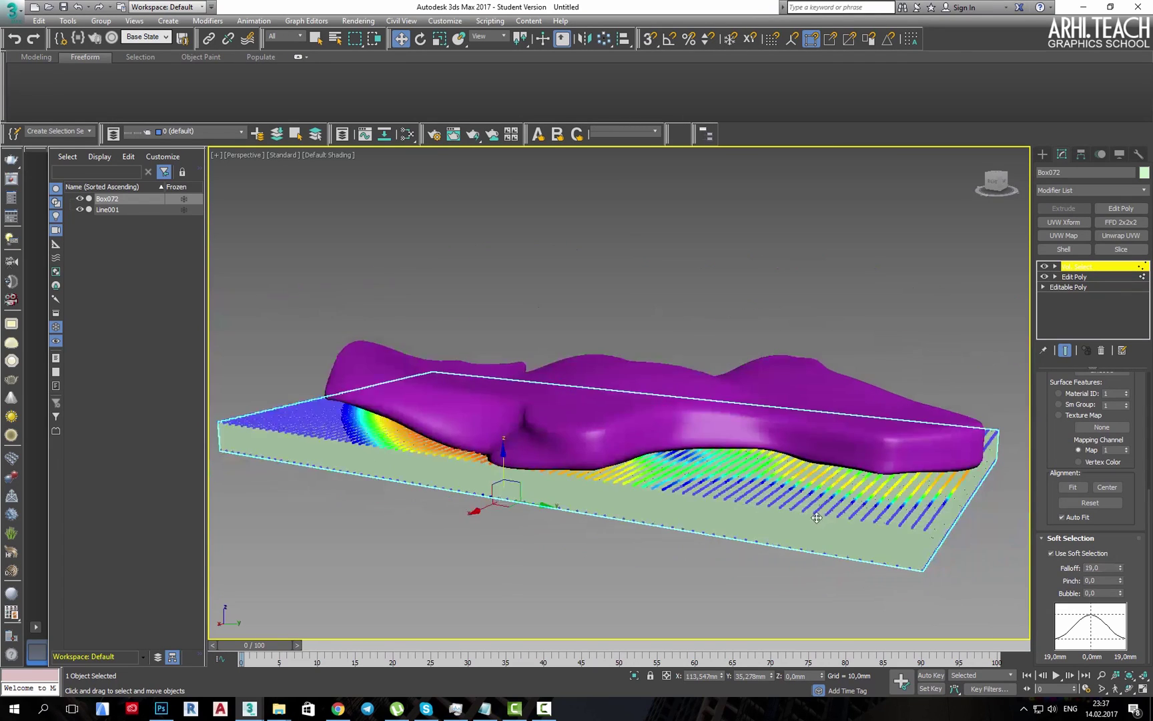
alt+middle_drag(825, 523, 934, 500)
Add a Morpher modifier to the slat block above its Vol. Select modifier
click(1145, 190)
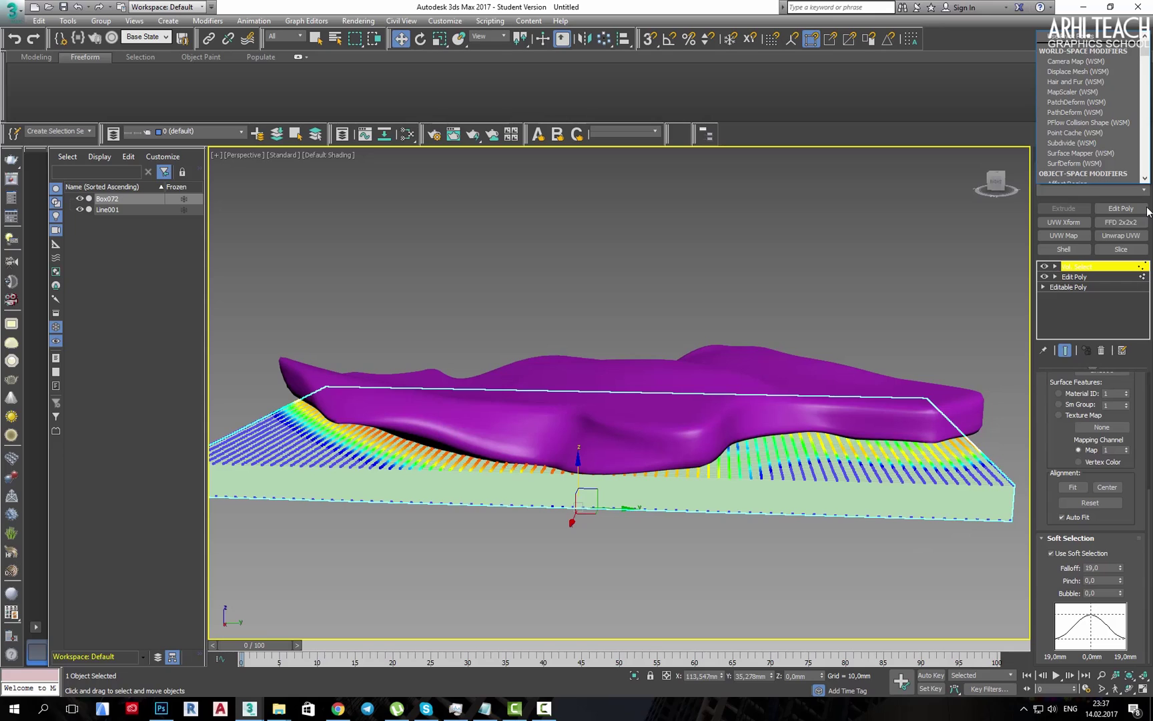
key(m)
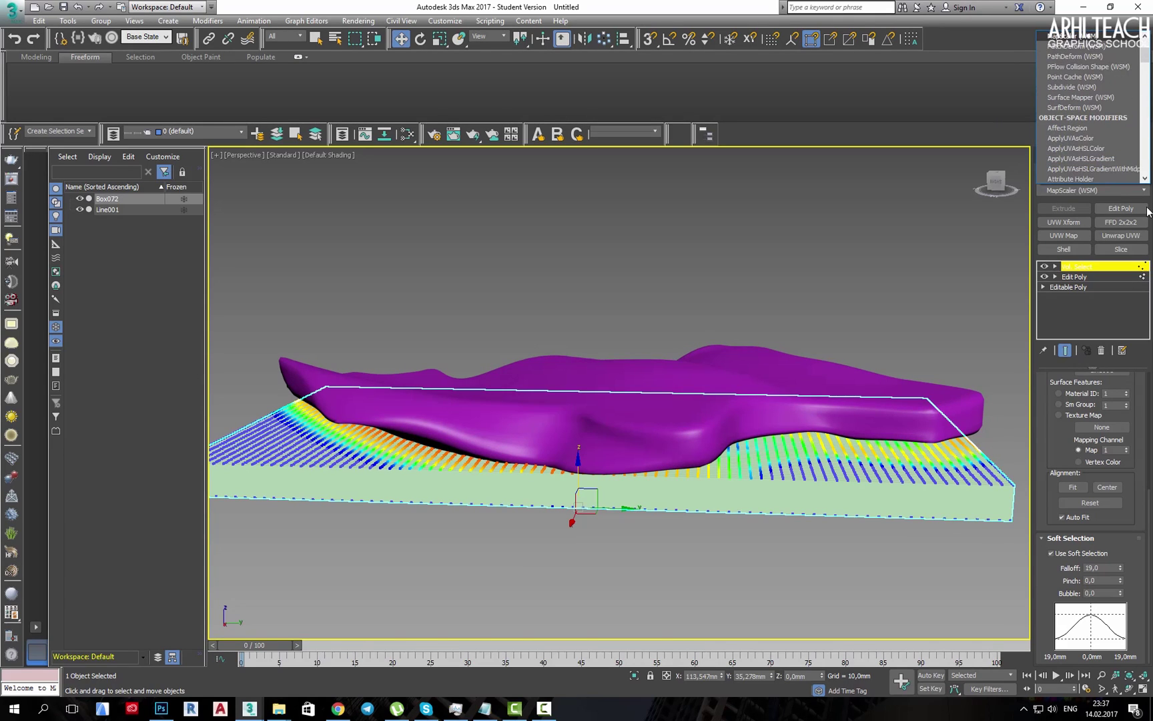
key(alt+shift)
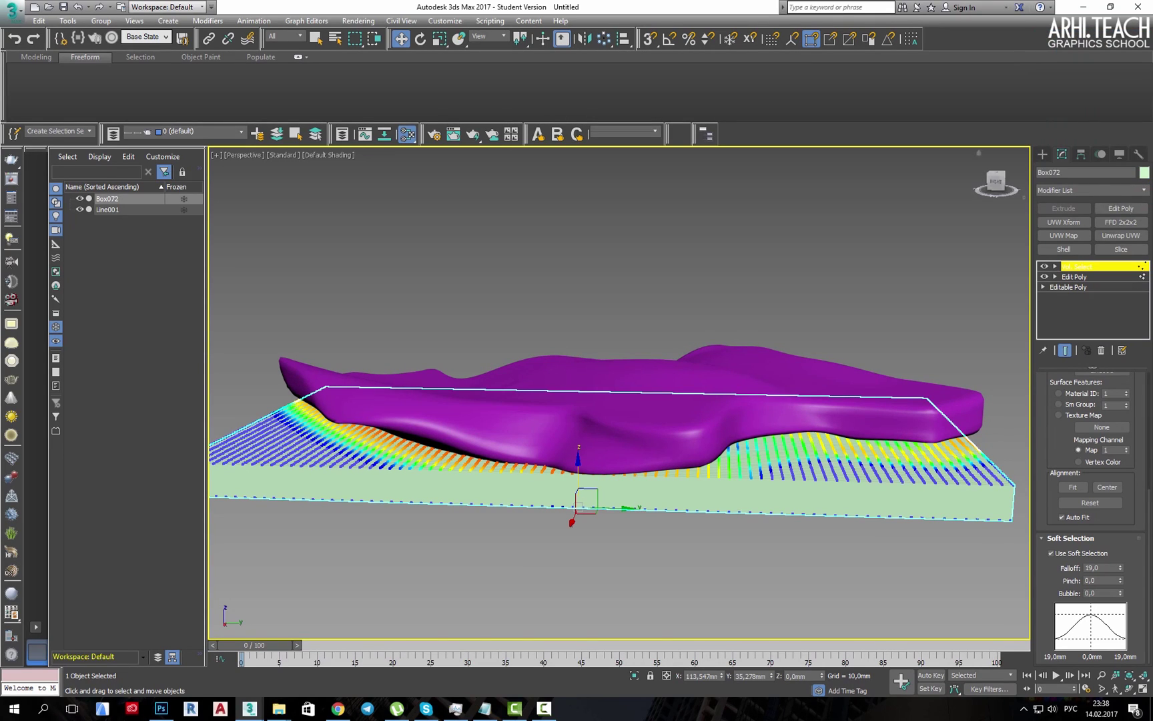
click(1118, 192)
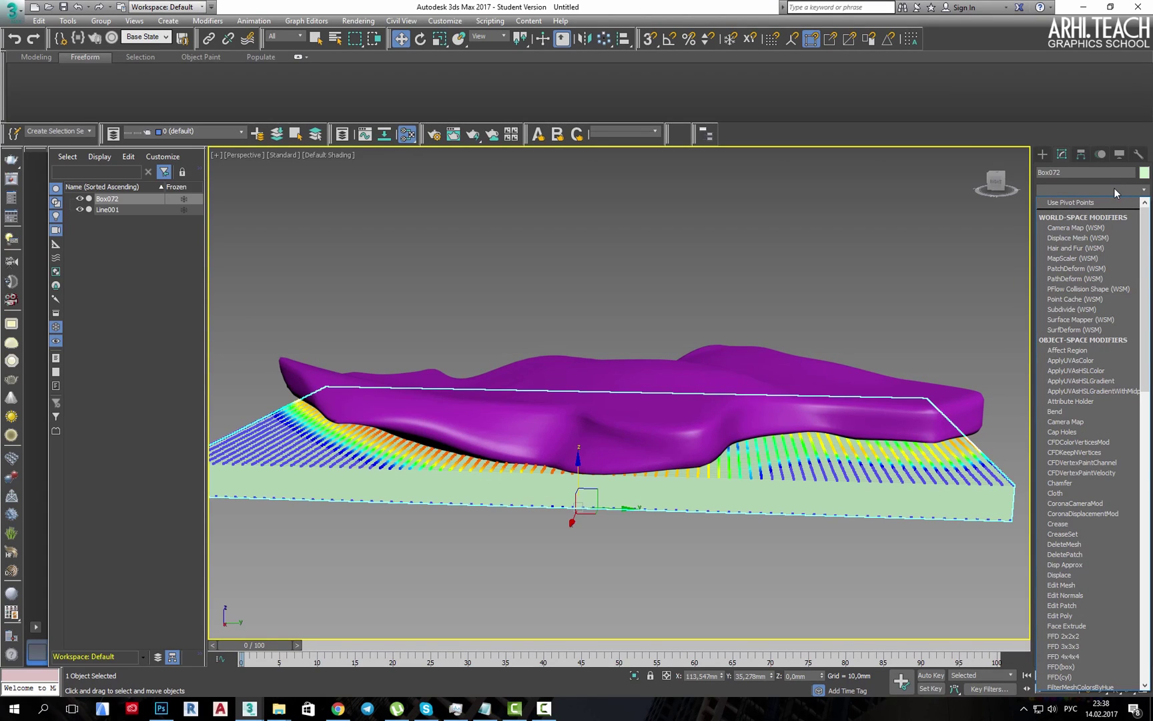
key(alt+shift)
click(1095, 192)
text(mo)
click(1082, 204)
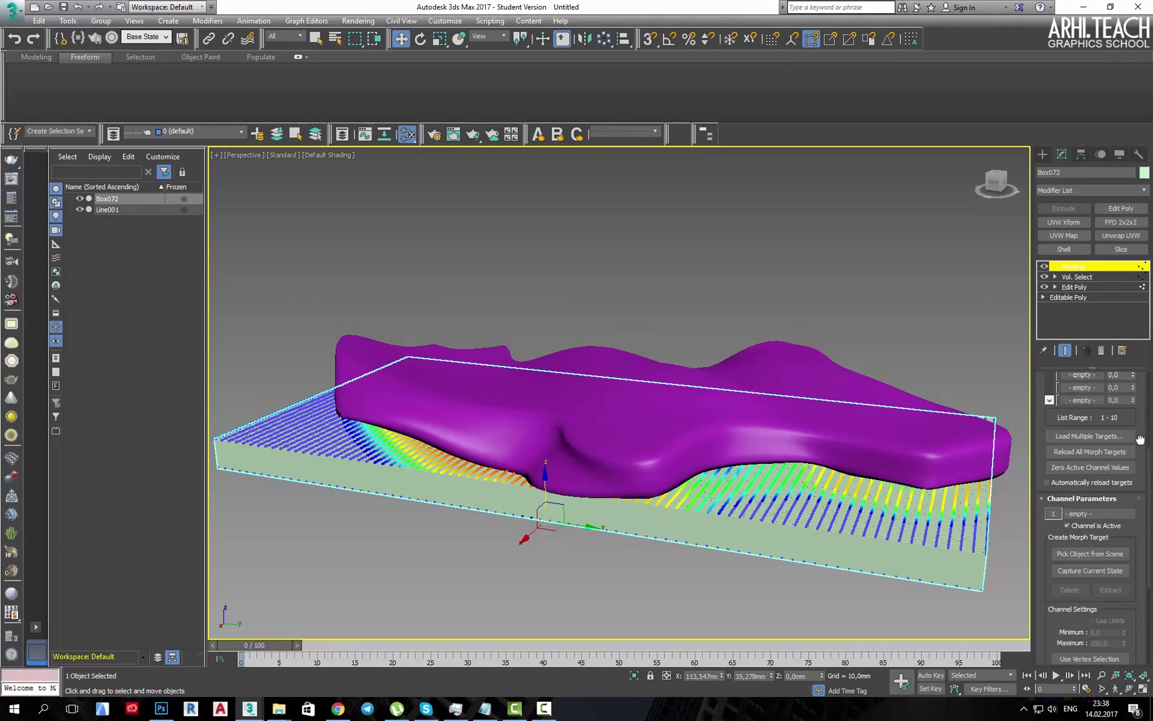
Capture the slat block's current state as the first Morpher target, named Captured
drag(1140, 439, 1135, 475)
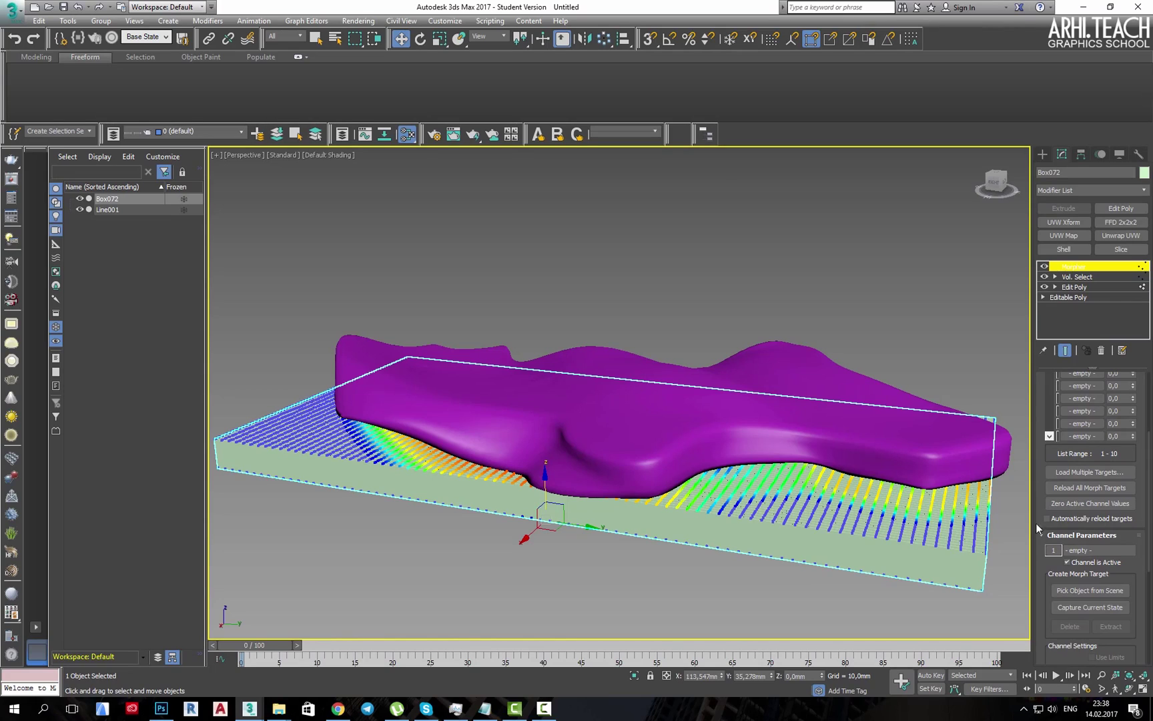
click(1078, 607)
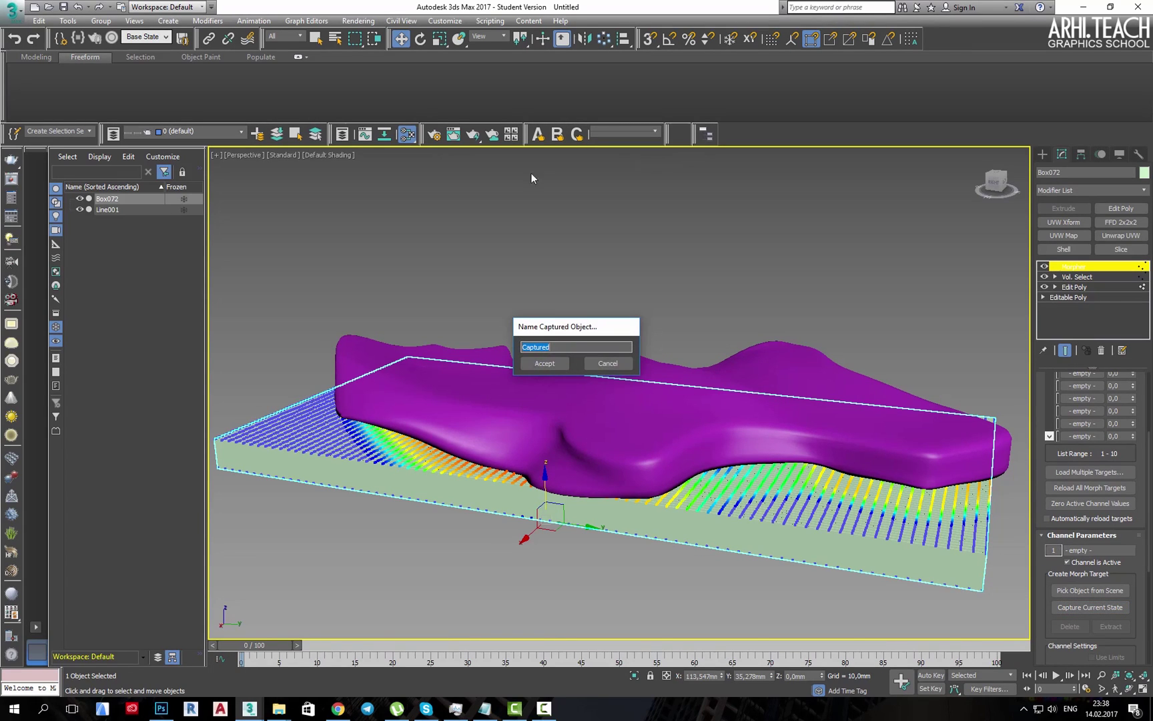
click(551, 368)
alt+middle_drag(782, 477, 785, 480)
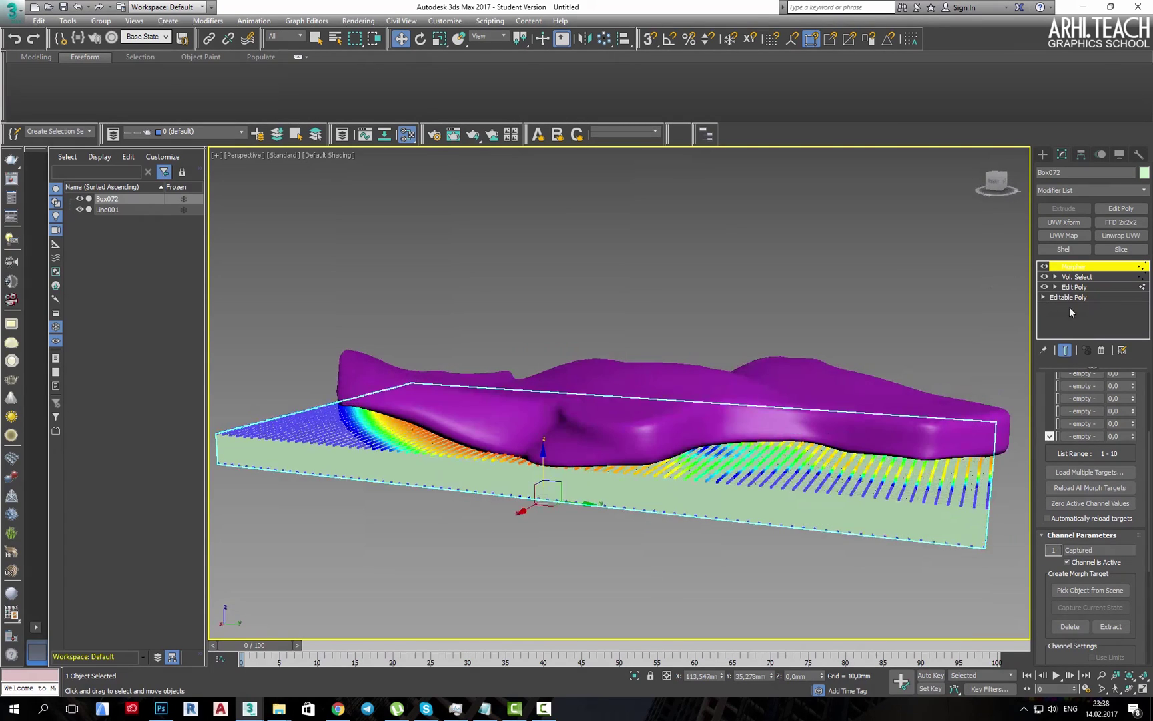
Select the slat block's top vertices in its Edit Poly modifier and raise them to a height of about 59 mm
click(1070, 284)
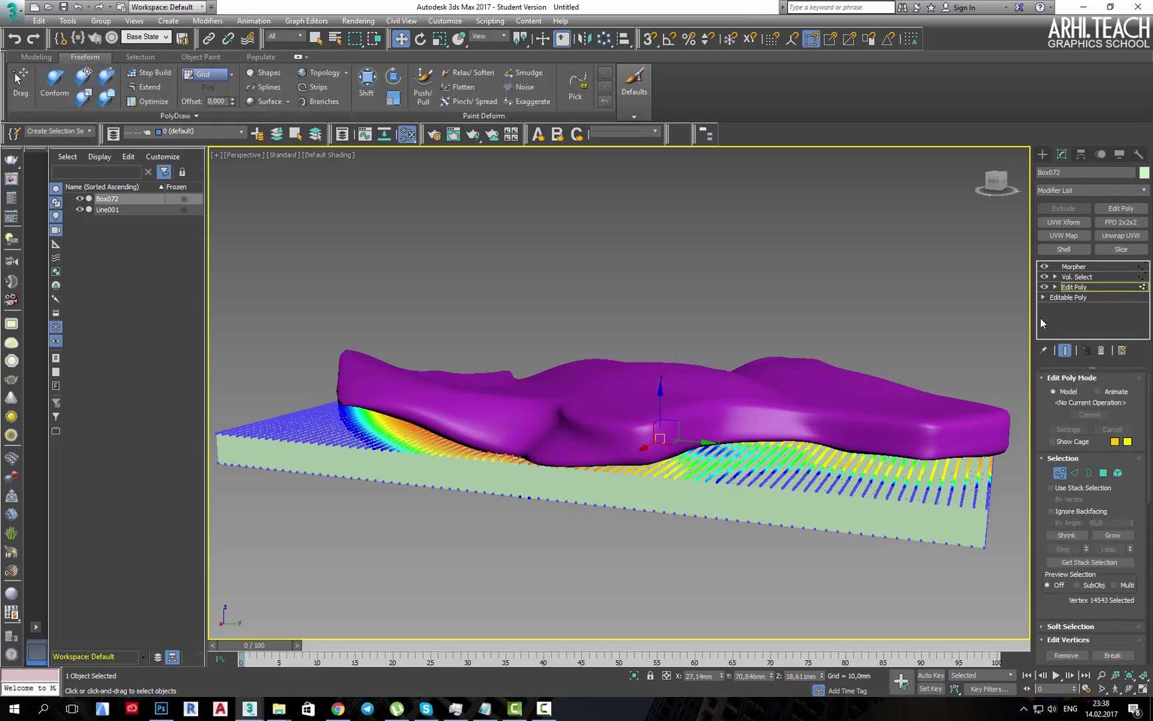
middle_drag(797, 423, 874, 471)
alt+middle_drag(1024, 480, 999, 479)
scroll(913, 415, down, 3)
drag(989, 386, 398, 455)
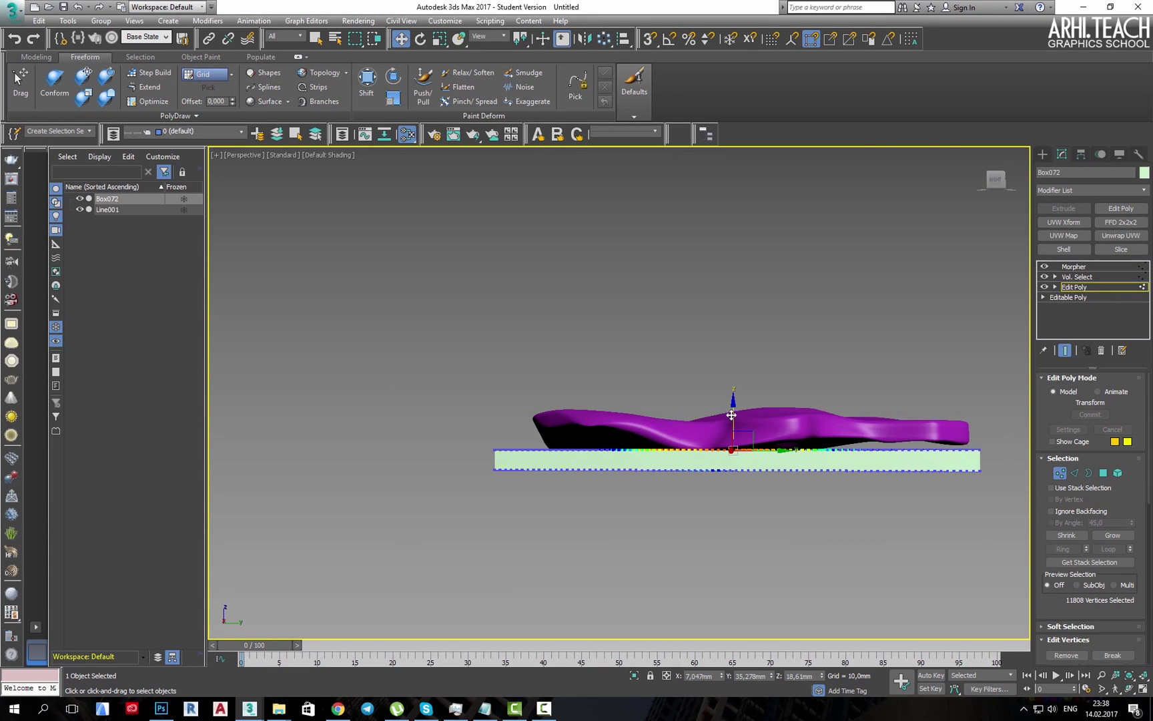
mouse_move(732, 395)
mouse_down()
mouse_move(734, 407)
mouse_move(726, 349)
mouse_move(732, 401)
mouse_move(727, 375)
mouse_up()
alt+middle_drag(916, 371, 862, 415)
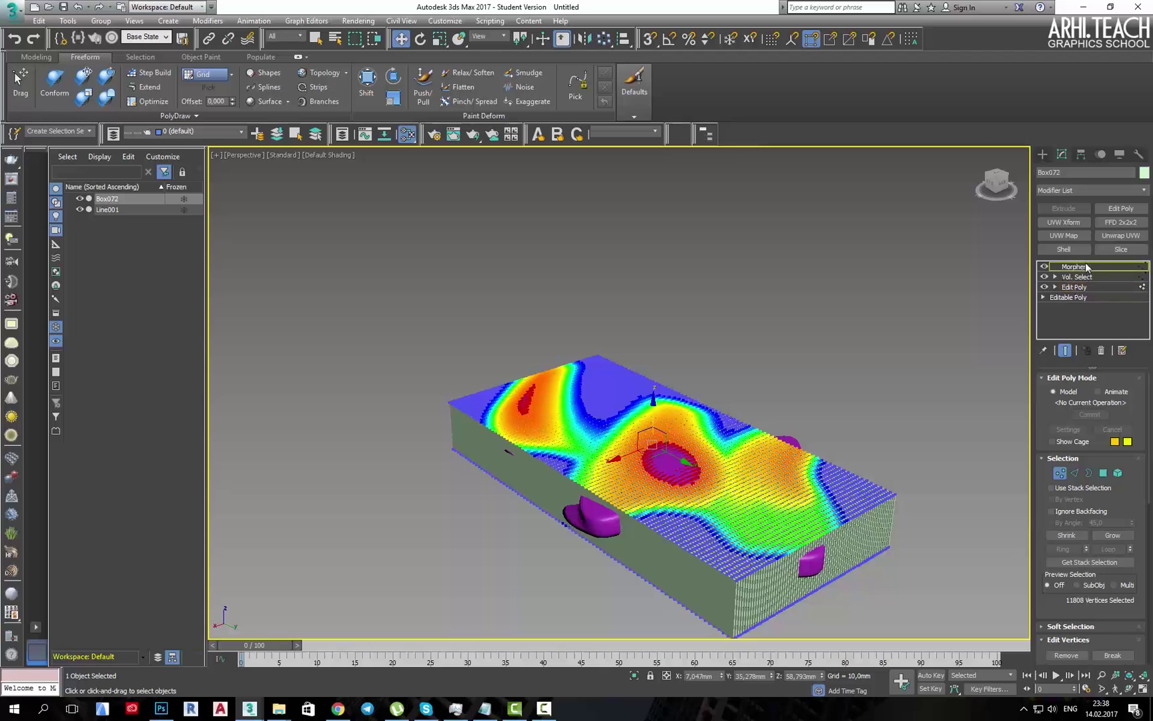
Set the Morpher's Captured channel to 100 so the slats deform, and deselect the block
click(1086, 266)
drag(1138, 382, 1133, 678)
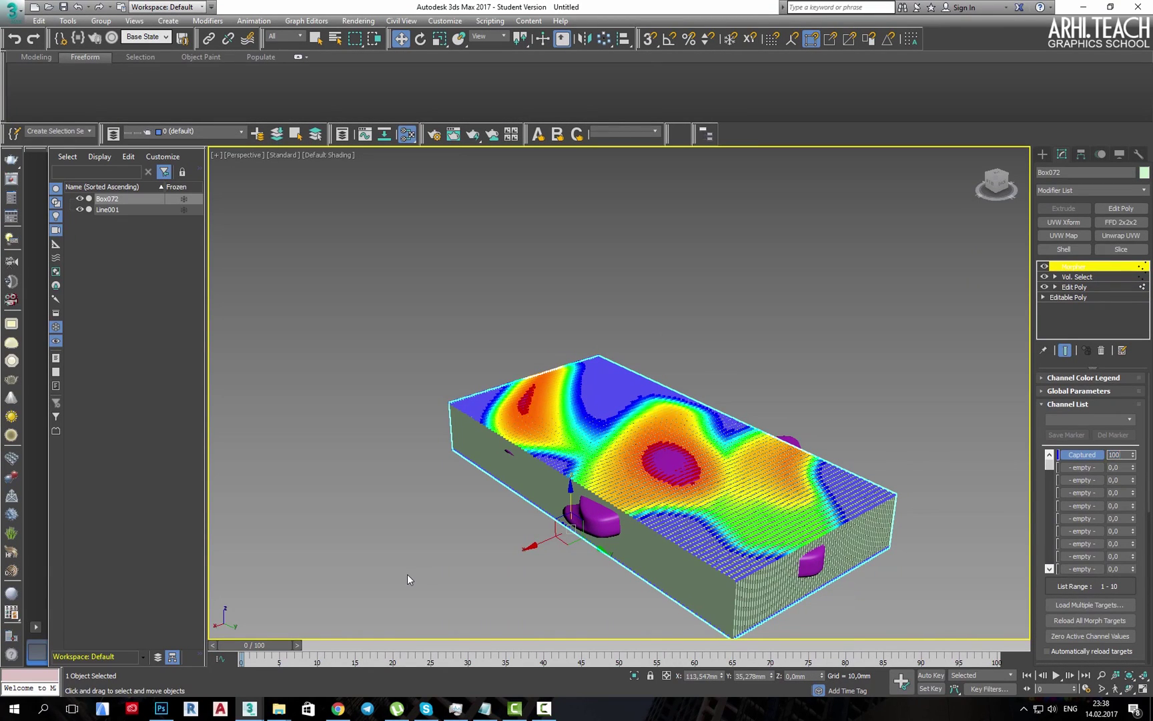
key(Return)
alt+middle_drag(253, 445, 364, 400)
click(909, 284)
alt+middle_drag(909, 283, 799, 487)
Select the purple shape and raise it above the slats to a Z position of about 50 mm
click(600, 513)
alt+middle_drag(601, 513, 628, 482)
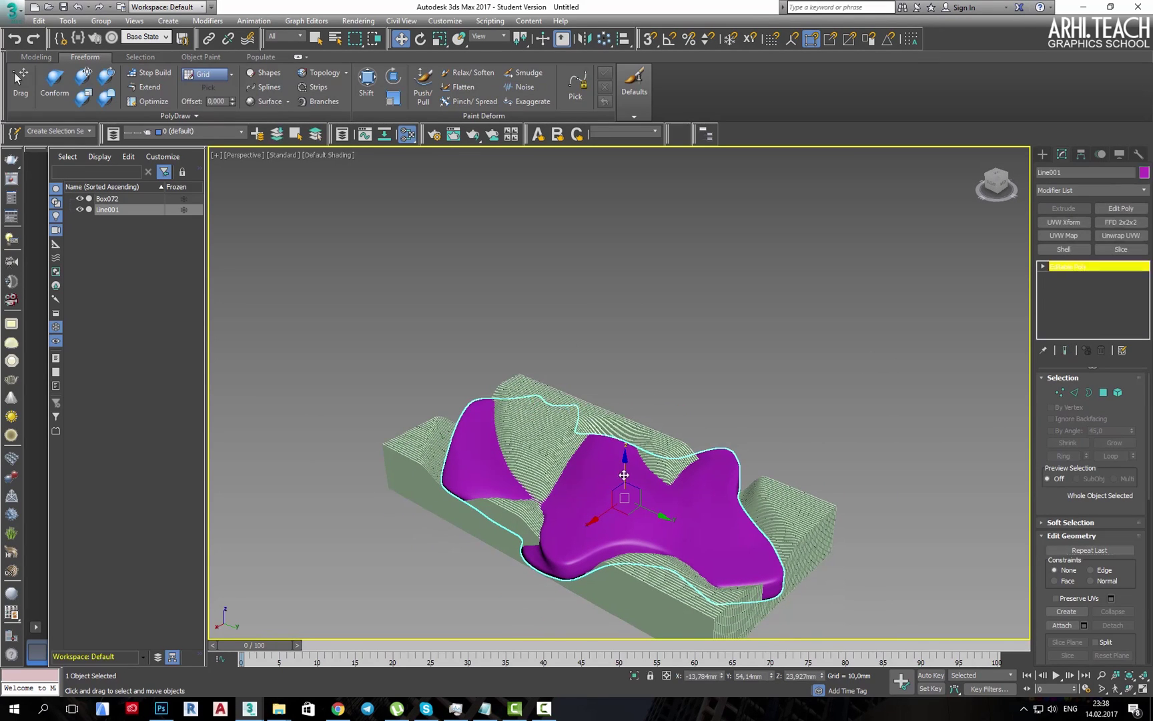
drag(623, 466, 615, 446)
mouse_move(648, 478)
alt+middle_down()
mouse_move(674, 453)
mouse_move(667, 444)
mouse_move(658, 479)
mouse_move(667, 494)
mouse_move(642, 498)
alt+middle_up()
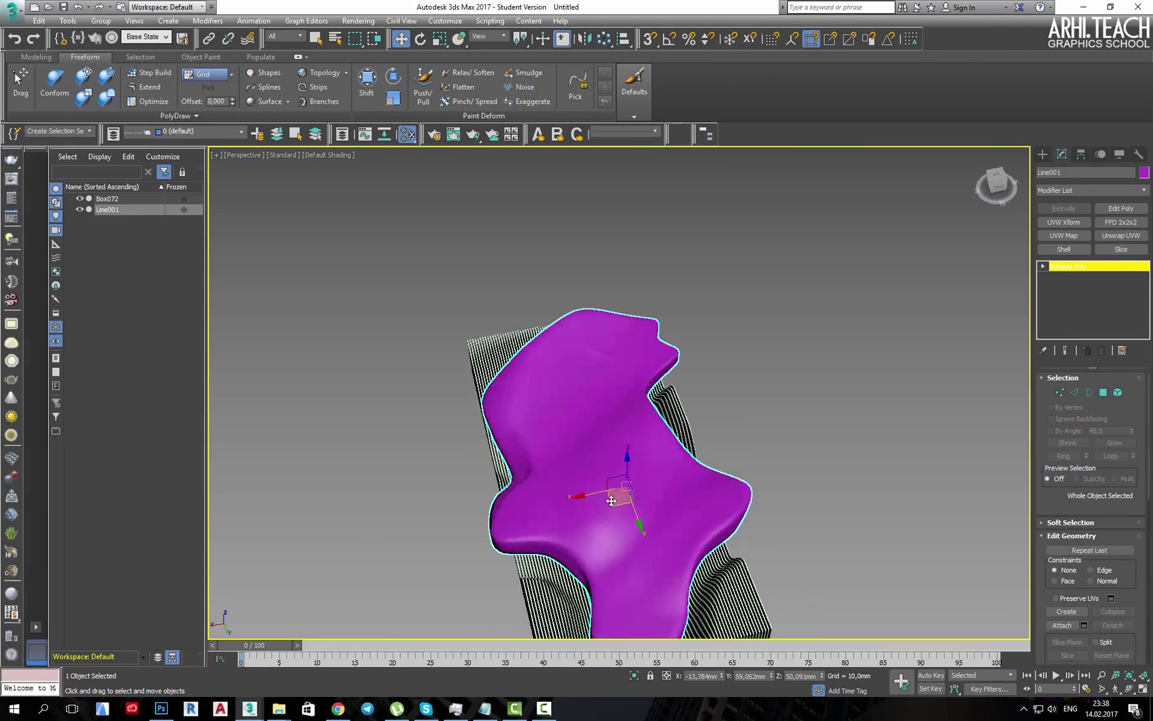
Slide the purple shape horizontally over the slats to shift the waves, ending at about X 21 mm, Y 79 mm
drag(605, 499, 552, 542)
alt+middle_drag(552, 543, 587, 504)
drag(570, 529, 543, 473)
alt+middle_drag(543, 469, 629, 493)
drag(523, 501, 555, 526)
alt+middle_drag(560, 524, 596, 527)
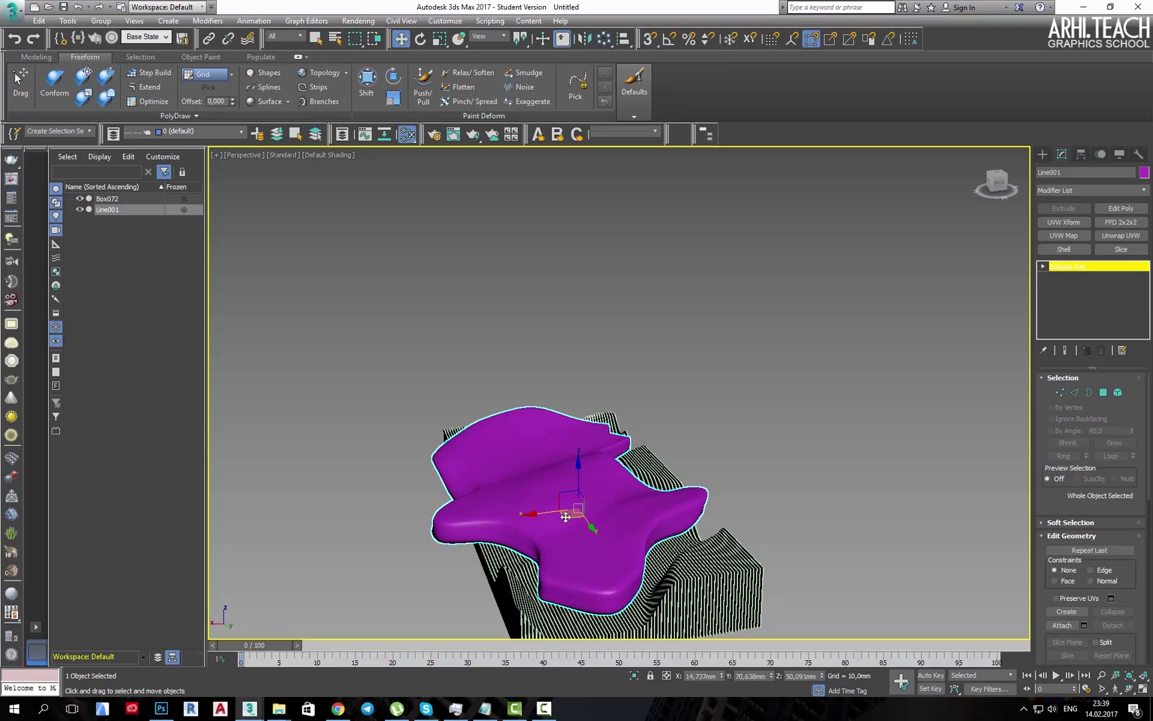
drag(561, 525, 558, 528)
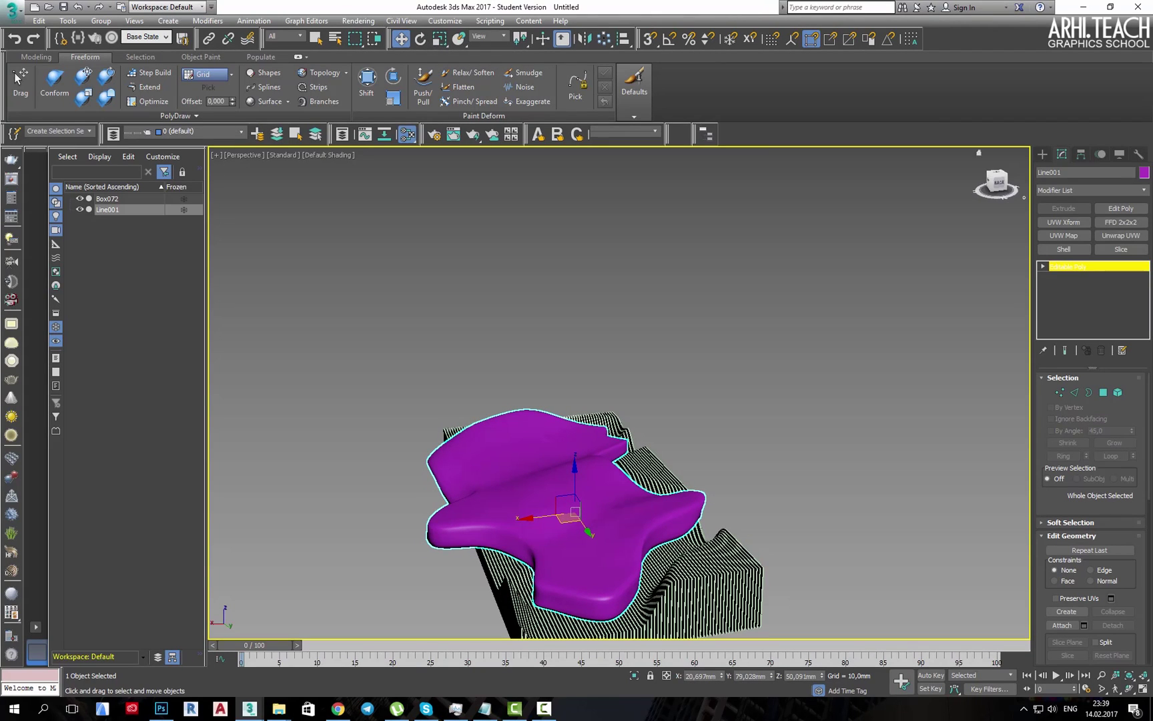
Stretch the purple shape along its X axis to about 196 percent
click(446, 40)
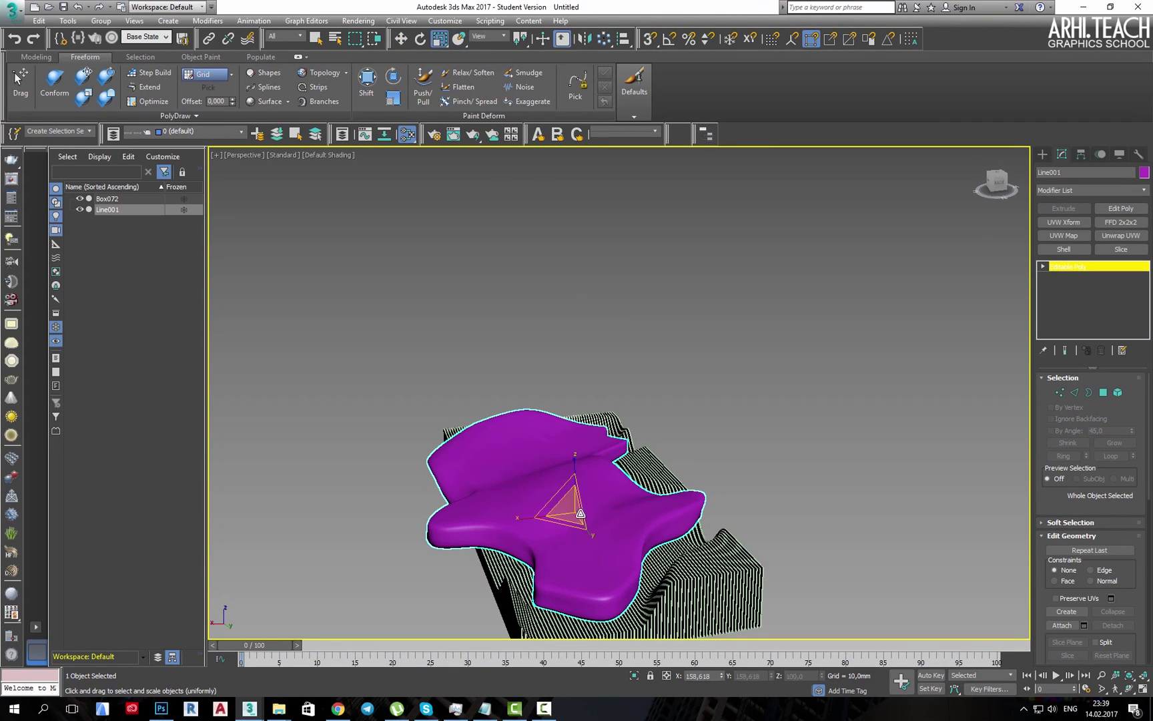
drag(523, 518, 514, 522)
alt+middle_drag(694, 520, 756, 456)
alt+middle_drag(605, 449, 601, 480)
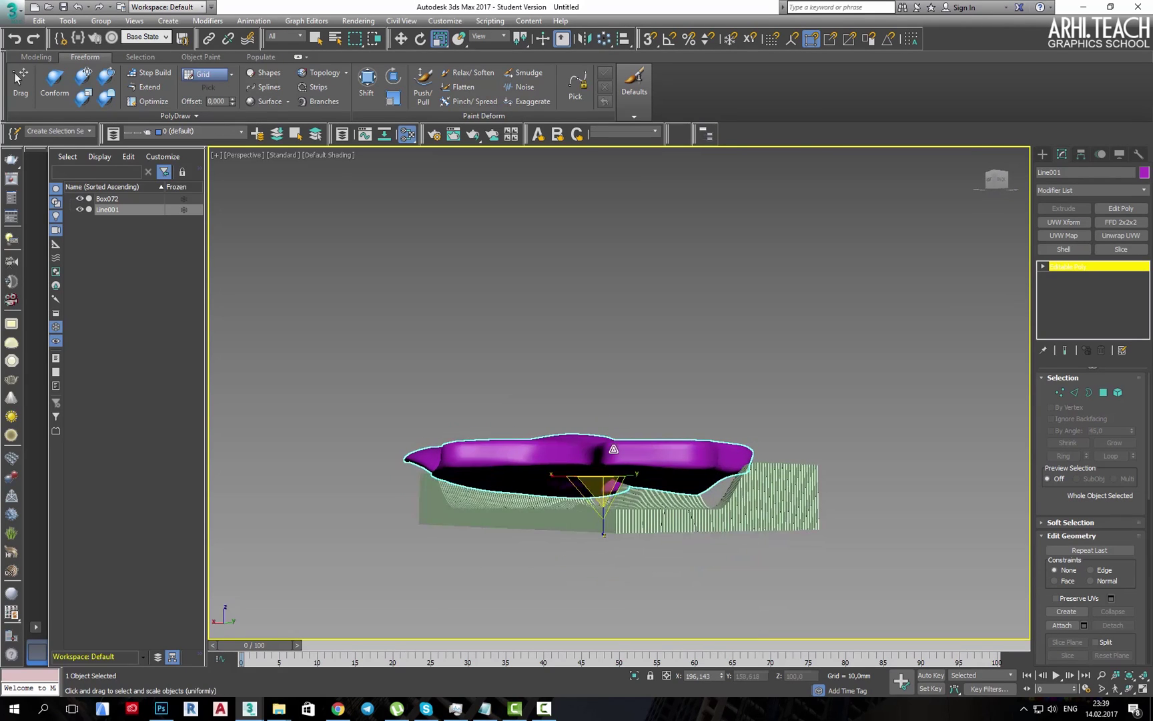
Tilt the purple shape slightly over the slat block
key(e)
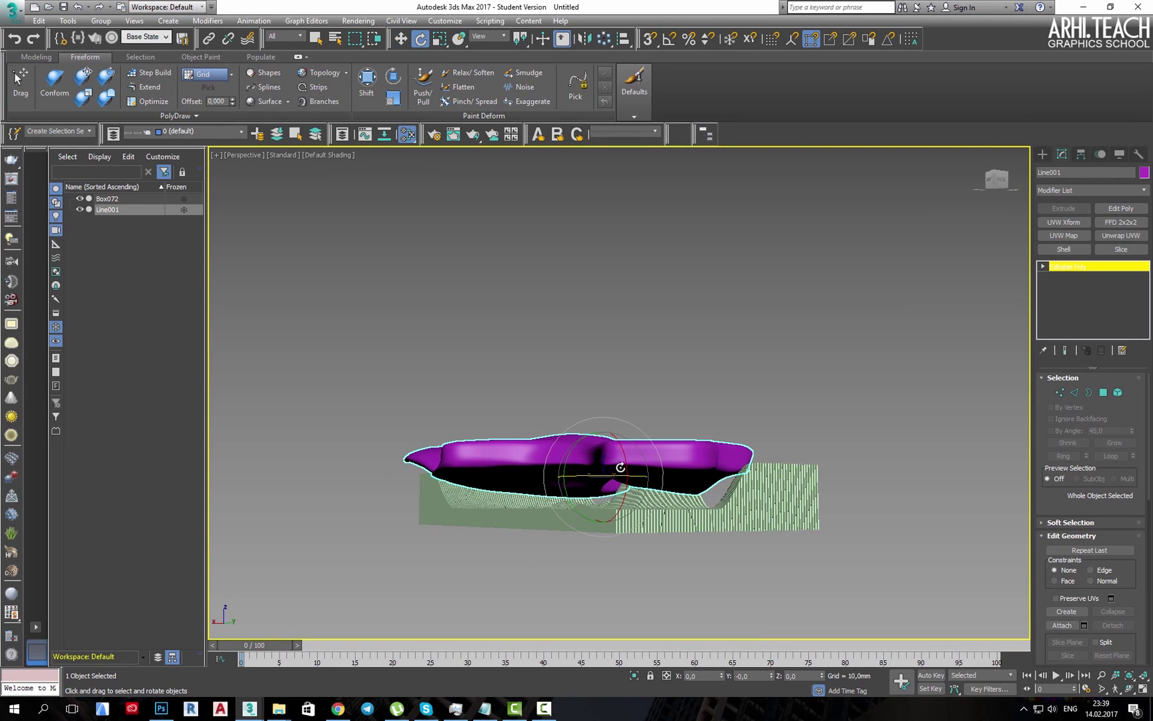
drag(618, 443, 627, 463)
alt+middle_drag(628, 464, 735, 530)
Convert the slat block to Editable Poly and move it along Y to about 559 mm, clear of the purple shape
key(w)
alt+middle_drag(612, 451, 727, 522)
right_click(727, 523)
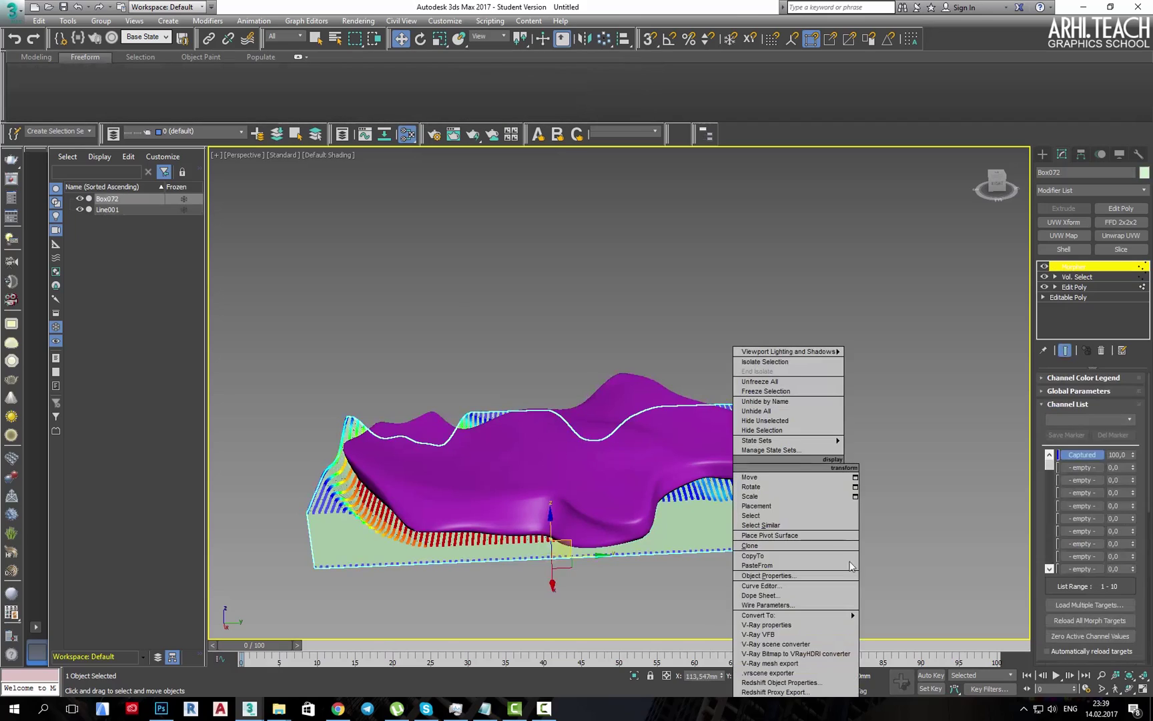
mouse_move(830, 614)
click(902, 625)
drag(587, 553, 1135, 532)
Examine the converted slat block's wavy surface from several sides and up close
middle_drag(777, 475, 427, 492)
middle_drag(868, 377, 667, 367)
click(697, 426)
scroll(727, 441, up, 4)
middle_drag(740, 444, 924, 446)
alt+middle_drag(764, 473, 708, 447)
click(816, 424)
alt+middle_drag(816, 424, 777, 459)
alt+middle_drag(249, 451, 618, 425)
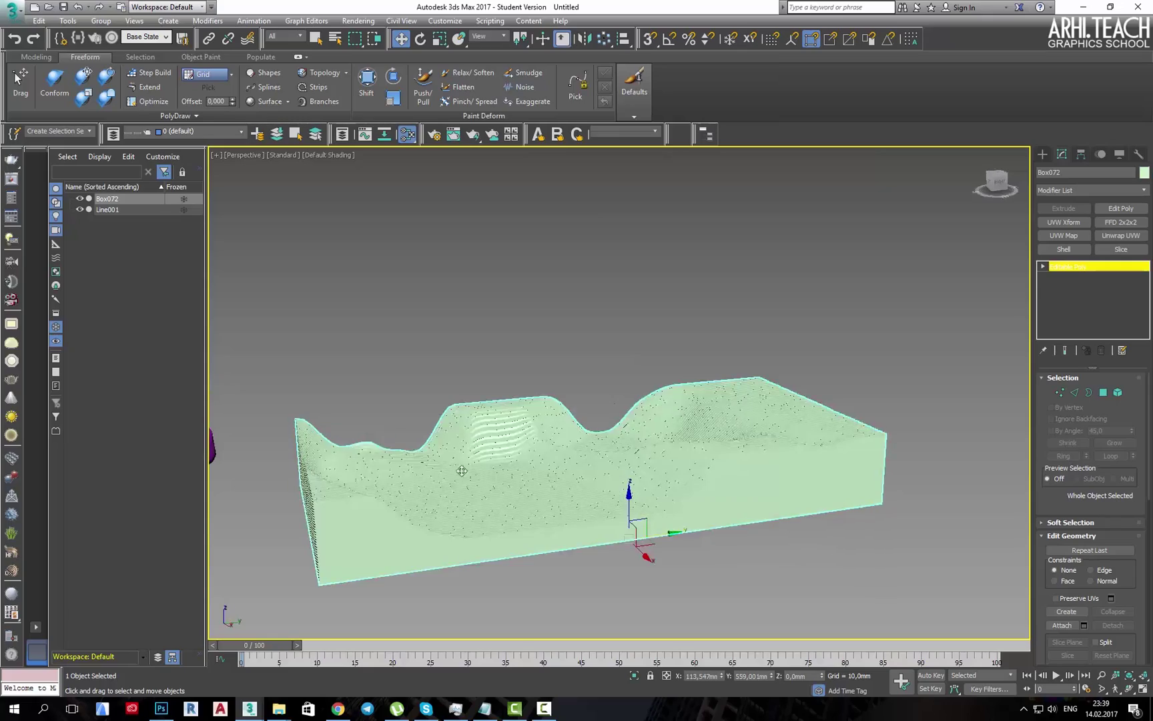
alt+middle_drag(467, 482, 444, 475)
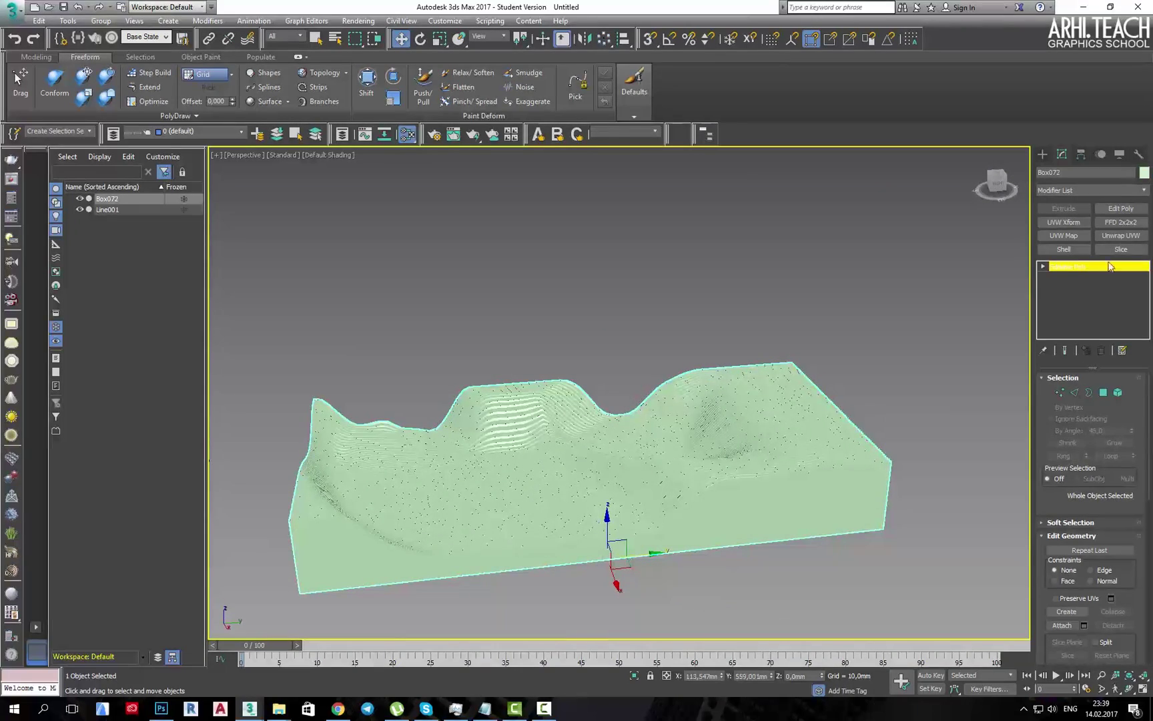
Apply an FFD 3x3x3 modifier to the wavy slat block and enter its control point level
click(1138, 192)
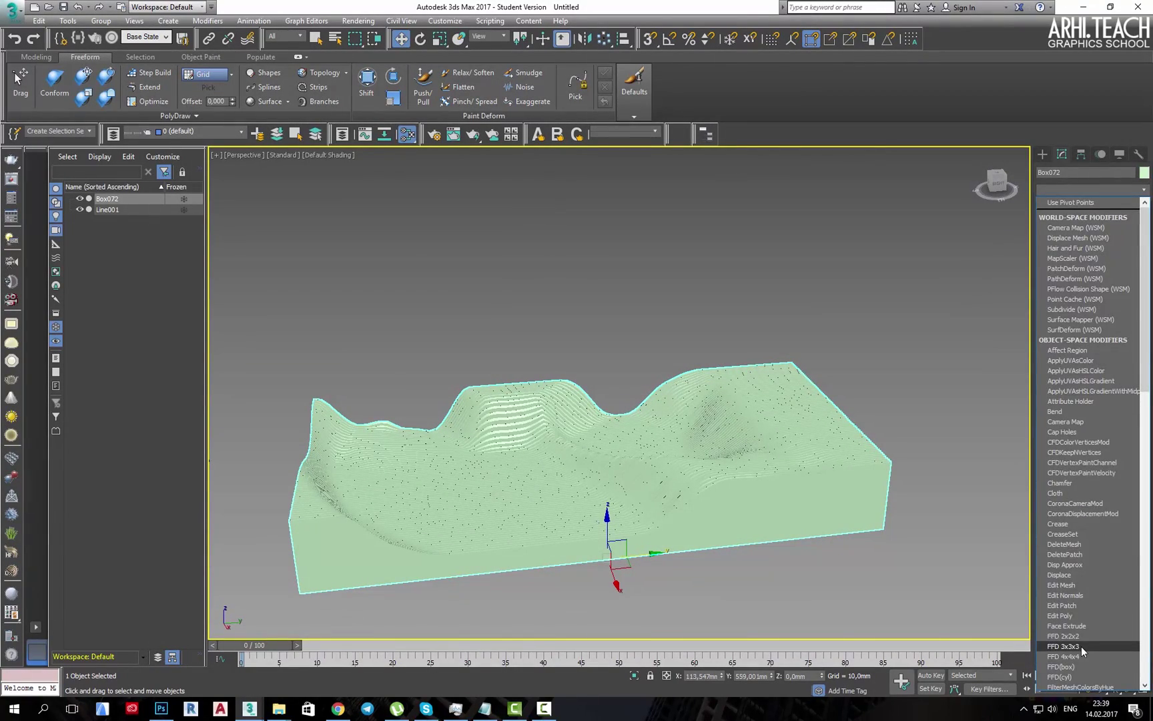
click(1081, 647)
key(1)
Move FFD control points on opposite sides of the slat block to bend its outline
alt+middle_drag(558, 538, 579, 275)
click(496, 334)
drag(511, 348, 436, 265)
alt+middle_drag(467, 294, 657, 392)
drag(718, 446, 821, 634)
drag(771, 476, 758, 403)
Pull the FFD points in the middle of one short end outward and shift points at the opposite corner inward
middle_drag(935, 437, 748, 466)
click(708, 380)
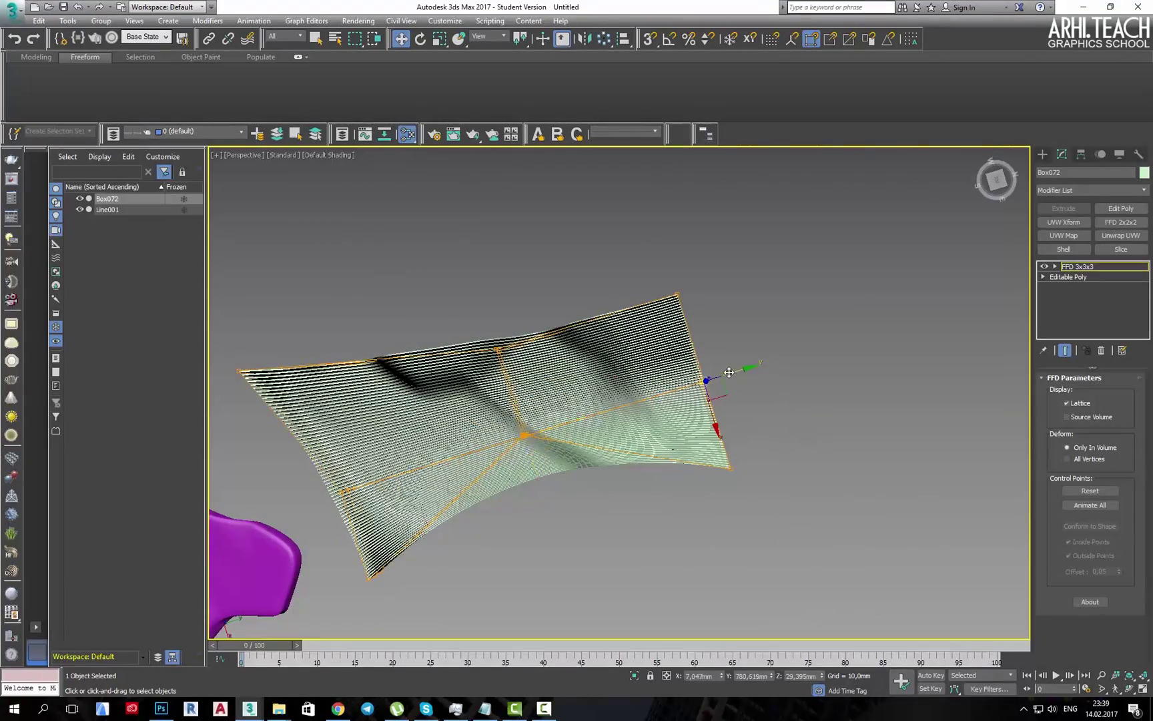
drag(729, 372, 875, 331)
drag(453, 257, 535, 443)
drag(278, 343, 226, 390)
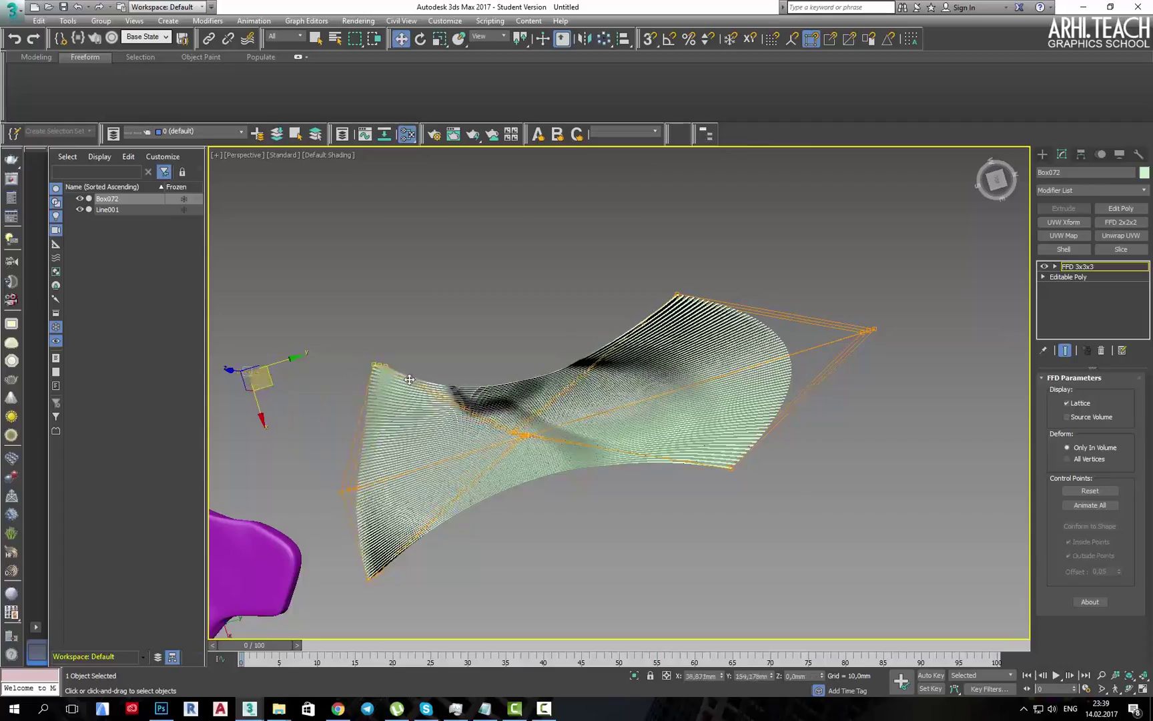